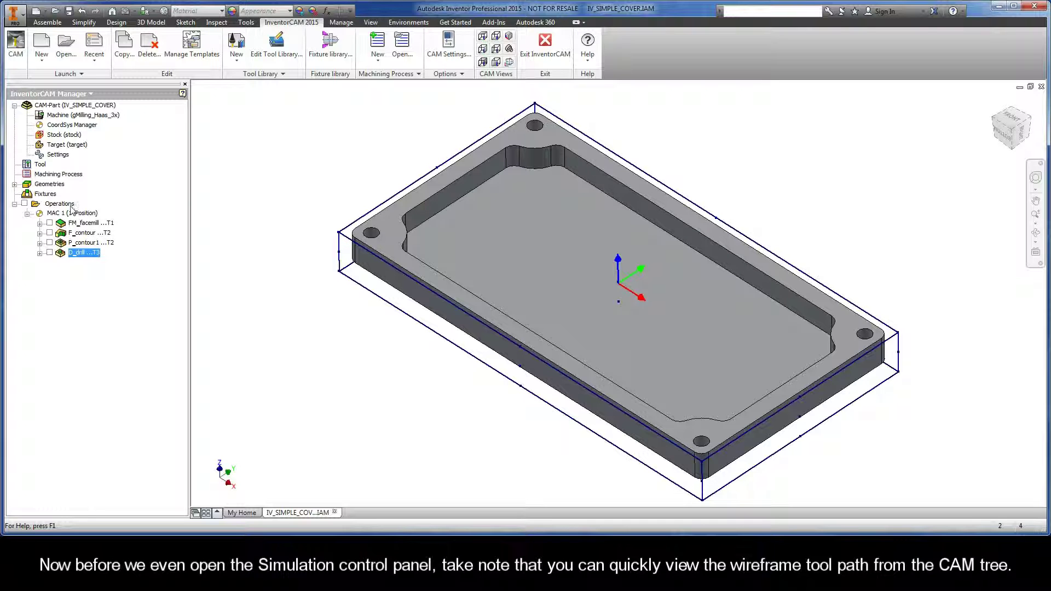
# Preview all toolpaths, then FM_facemill, F_contour, P_contour1 and D_drill individually, hiding each afterwards
pyautogui.click(24, 204)
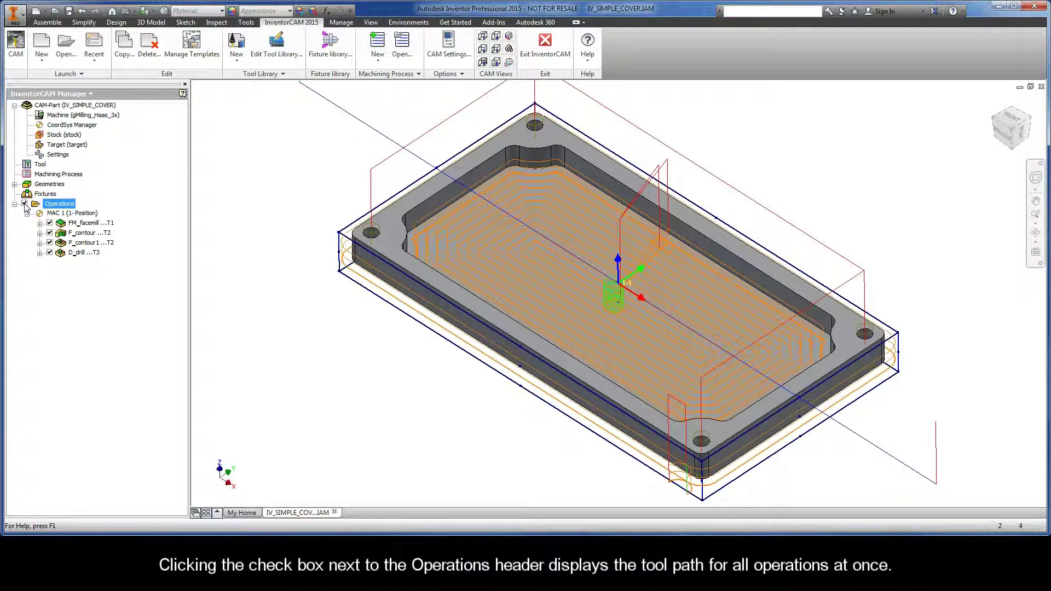
pyautogui.click(24, 203)
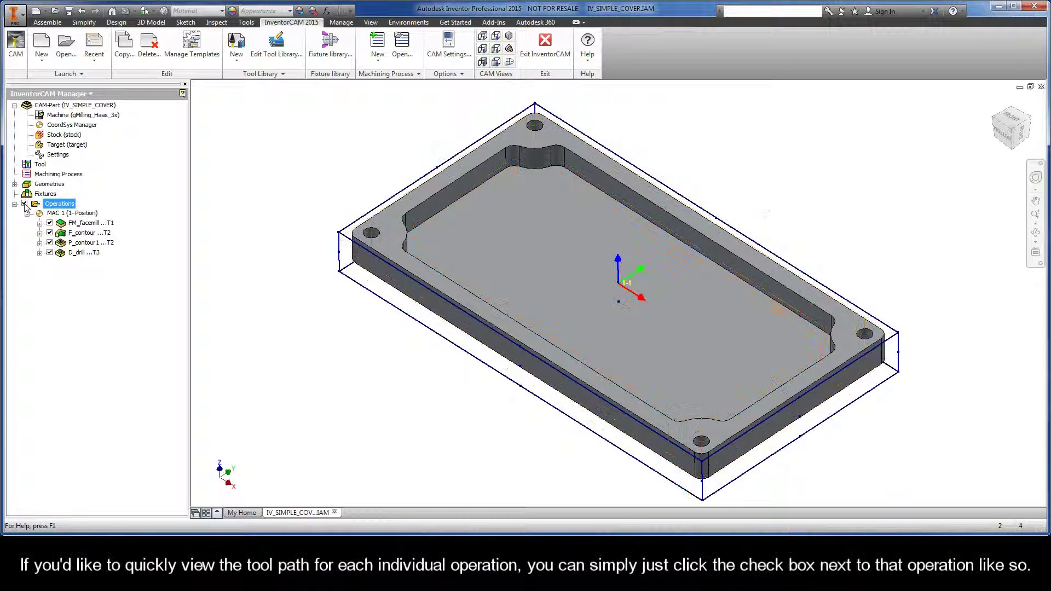
pyautogui.click(50, 223)
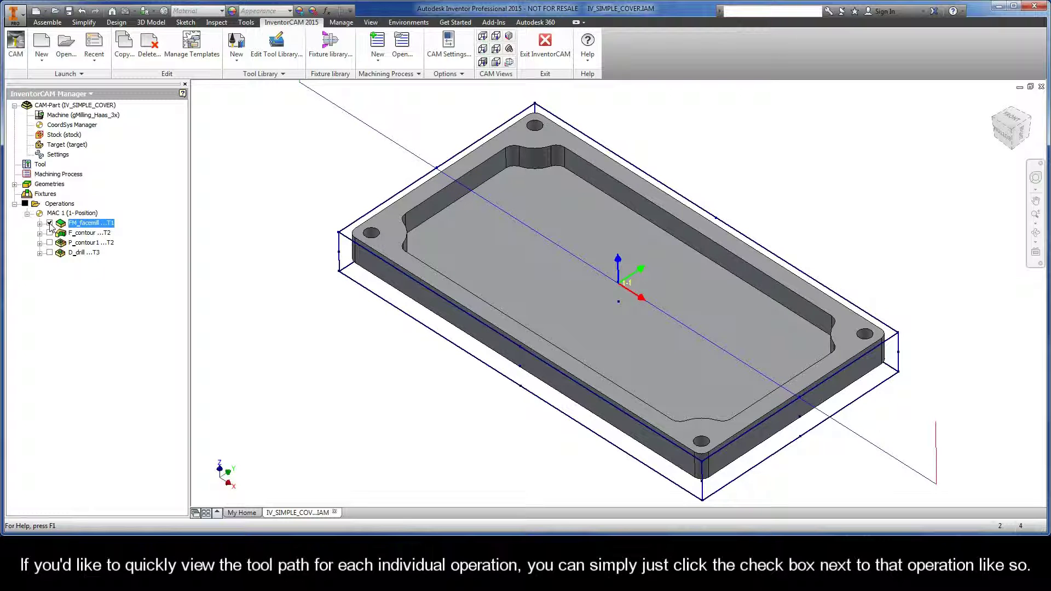
pyautogui.click(50, 223)
pyautogui.click(50, 234)
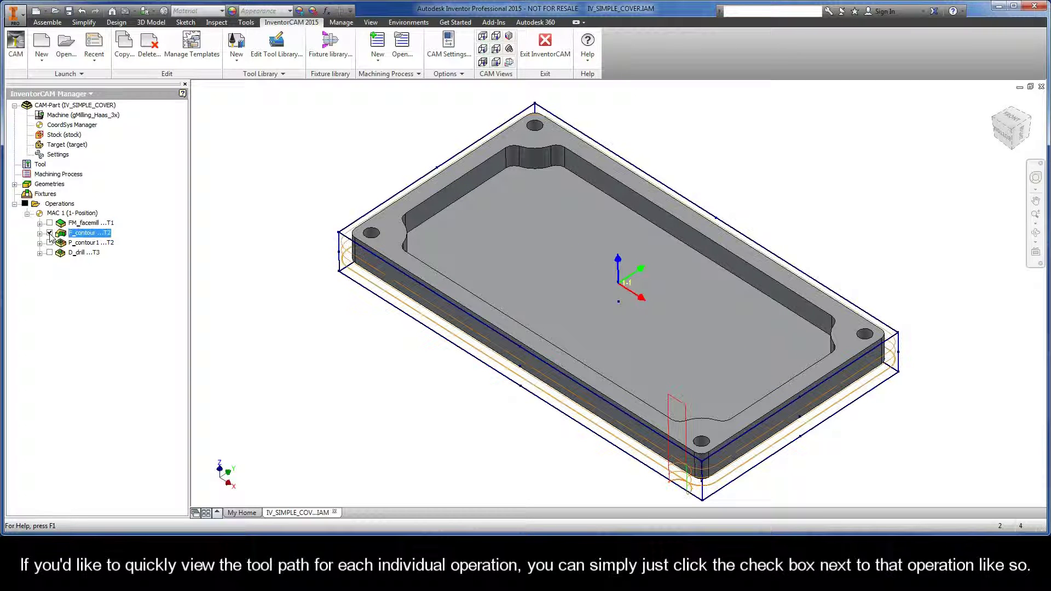
pyautogui.click(50, 233)
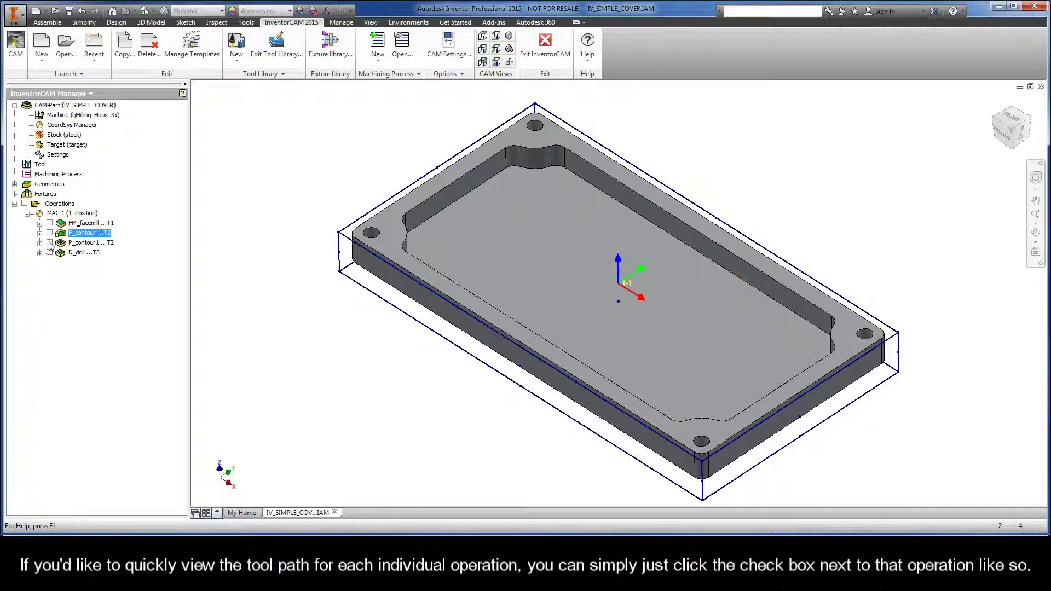
pyautogui.click(50, 243)
pyautogui.click(49, 243)
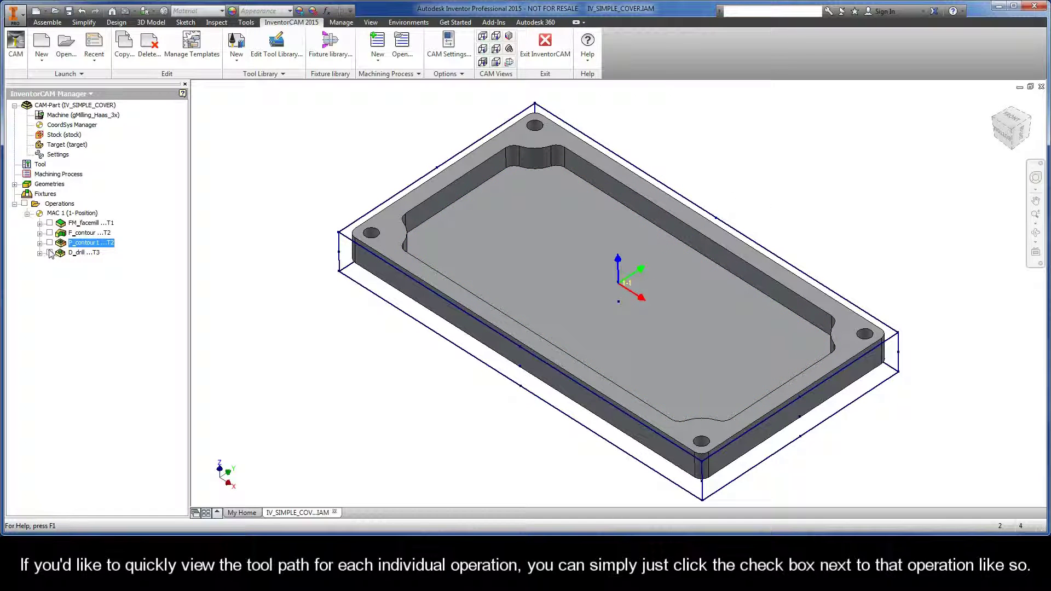
pyautogui.click(49, 253)
pyautogui.click(49, 253)
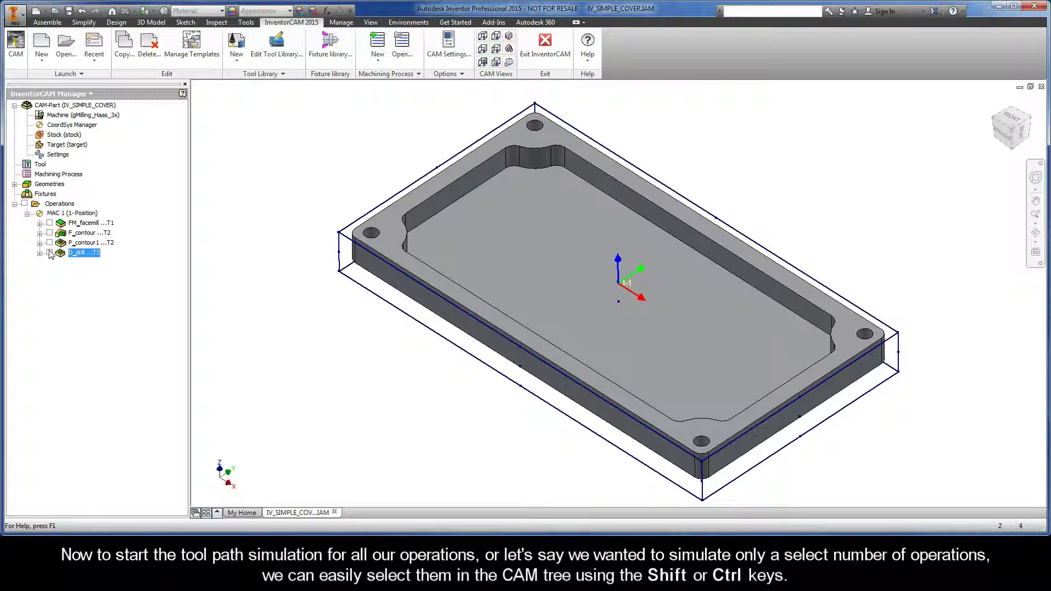
# Select FM_facemill, F_contour, P_contour1 and D_drill together in the CAM tree
pyautogui.click(83, 225)
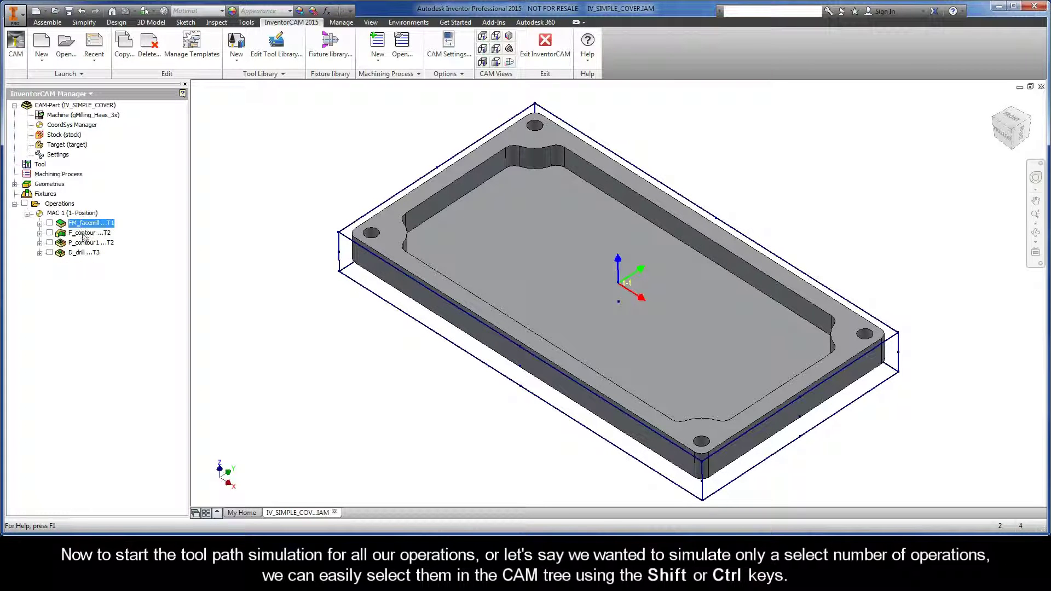
pyautogui.keyDown('shift'); pyautogui.click(79, 255); pyautogui.keyUp('shift')
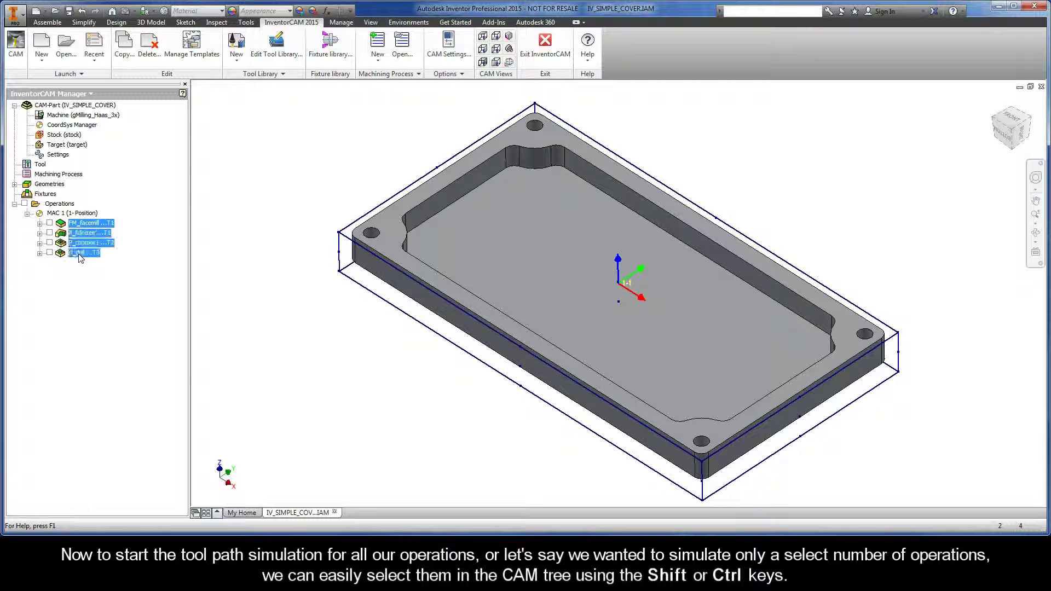
pyautogui.click(81, 228)
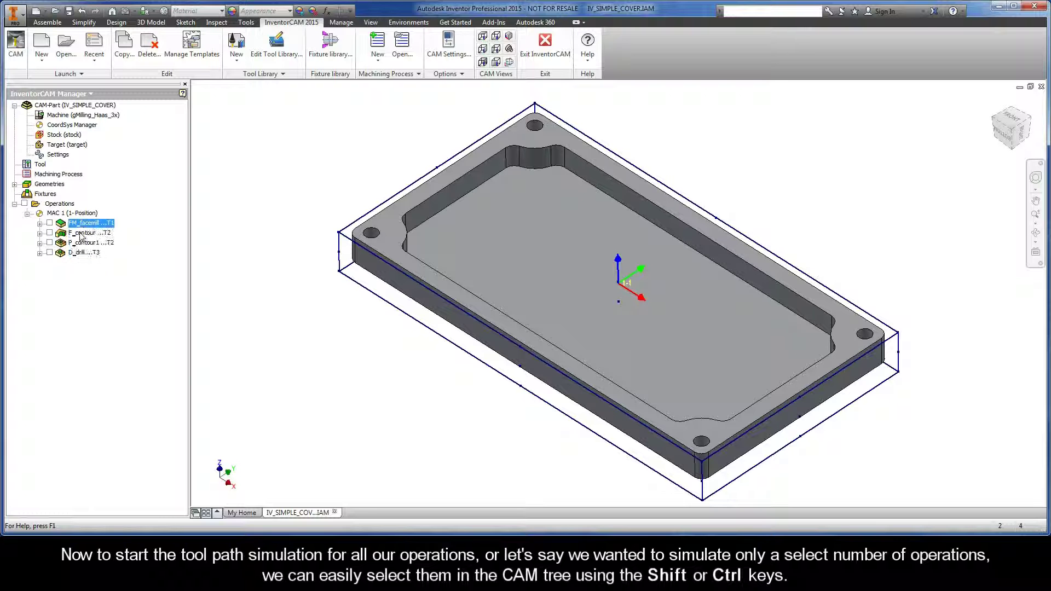
pyautogui.keyDown('ctrl'); pyautogui.click(81, 233); pyautogui.keyUp('ctrl')
pyautogui.keyDown('ctrl'); pyautogui.click(82, 243); pyautogui.keyUp('ctrl')
pyautogui.keyDown('ctrl'); pyautogui.click(80, 253); pyautogui.keyUp('ctrl')
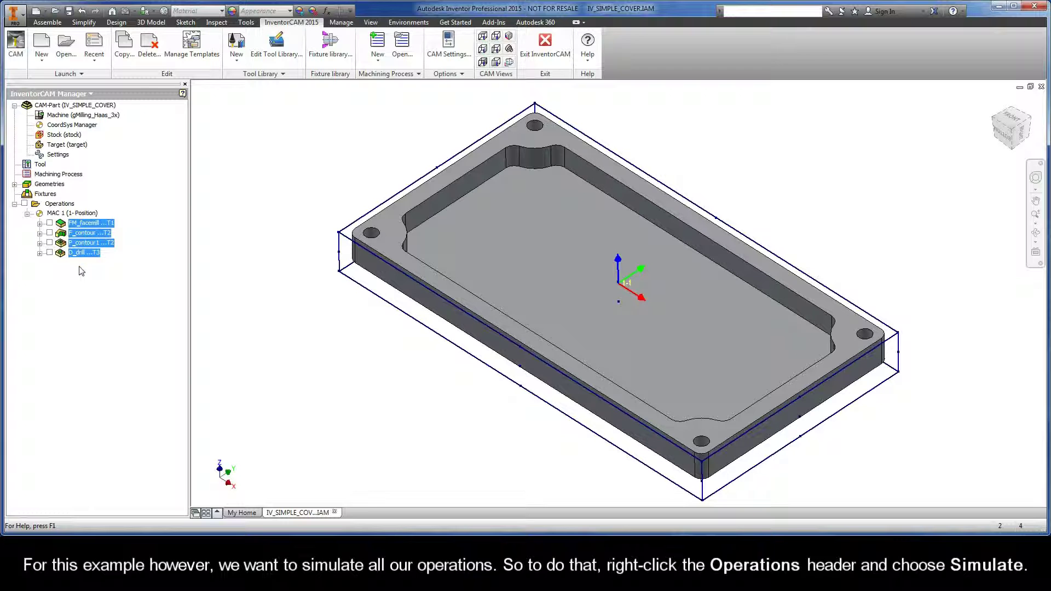
# Launch Simulate from the Operations header's context menu for all four operations
pyautogui.rightClick(59, 205)
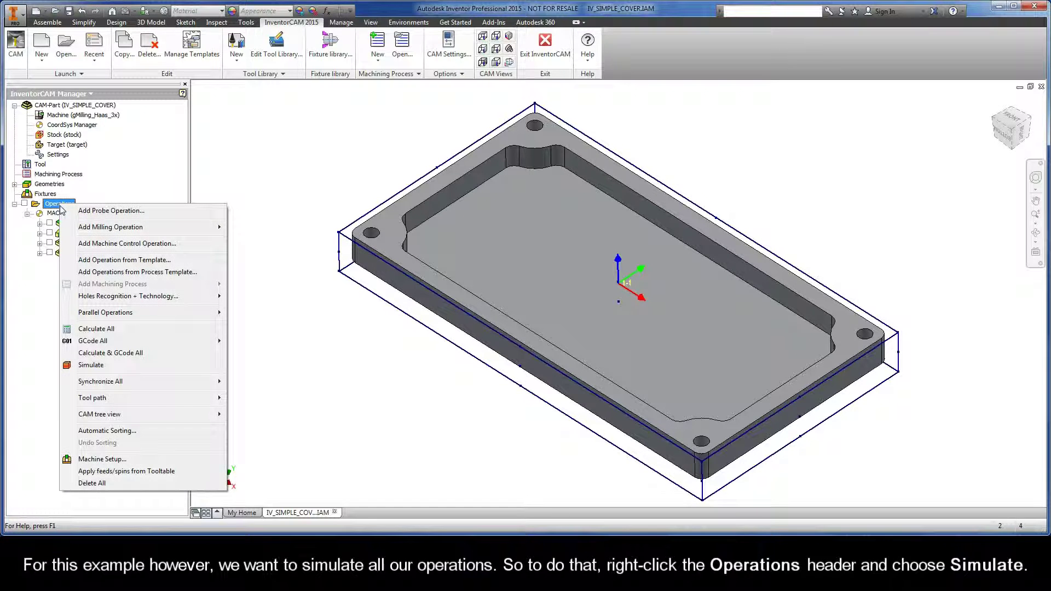
pyautogui.click(69, 365)
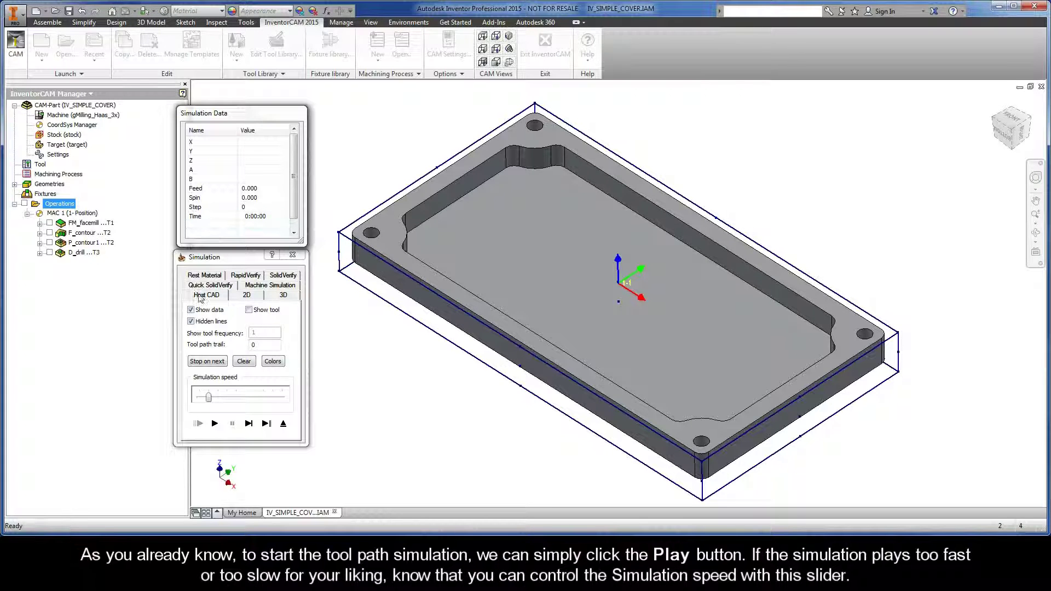
# Play the simulation to Step 903, Time 0:18:00, adjusting the playback speed slider along the way
pyautogui.click(215, 424)
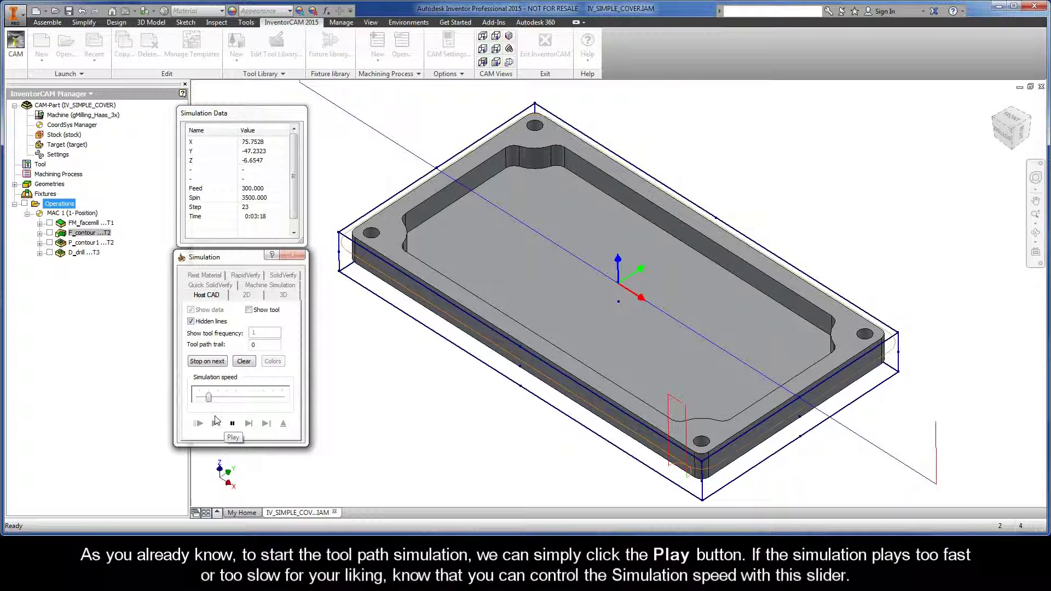
pyautogui.moveTo(210, 401); pyautogui.dragTo(228, 402)
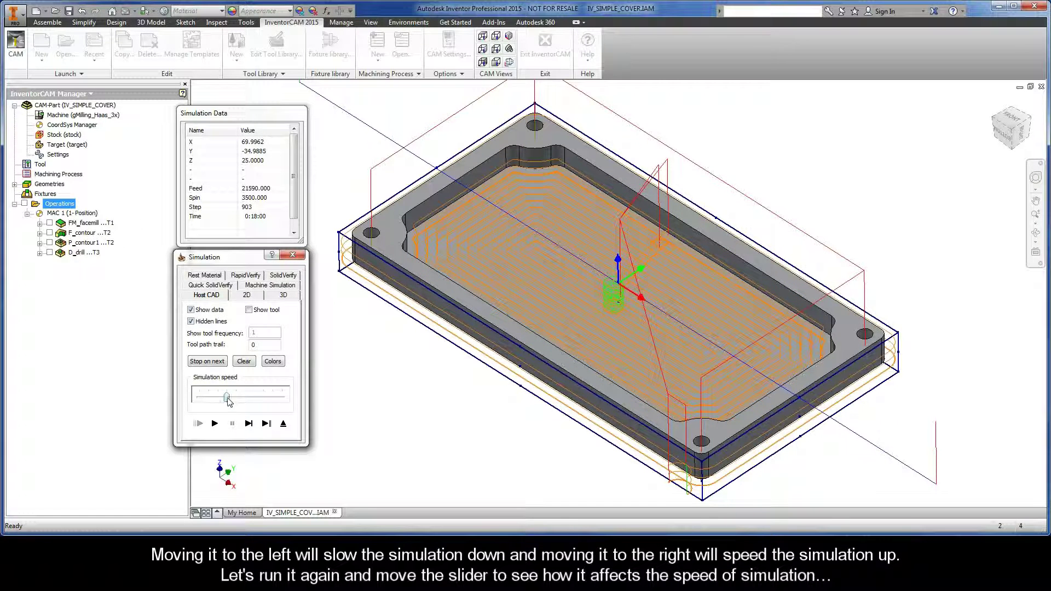
pyautogui.moveTo(227, 397)
pyautogui.mouseDown()
pyautogui.moveTo(201, 402)
pyautogui.moveTo(285, 402)
pyautogui.moveTo(200, 402)
pyautogui.moveTo(255, 400)
pyautogui.mouseUp()
pyautogui.click(214, 423)
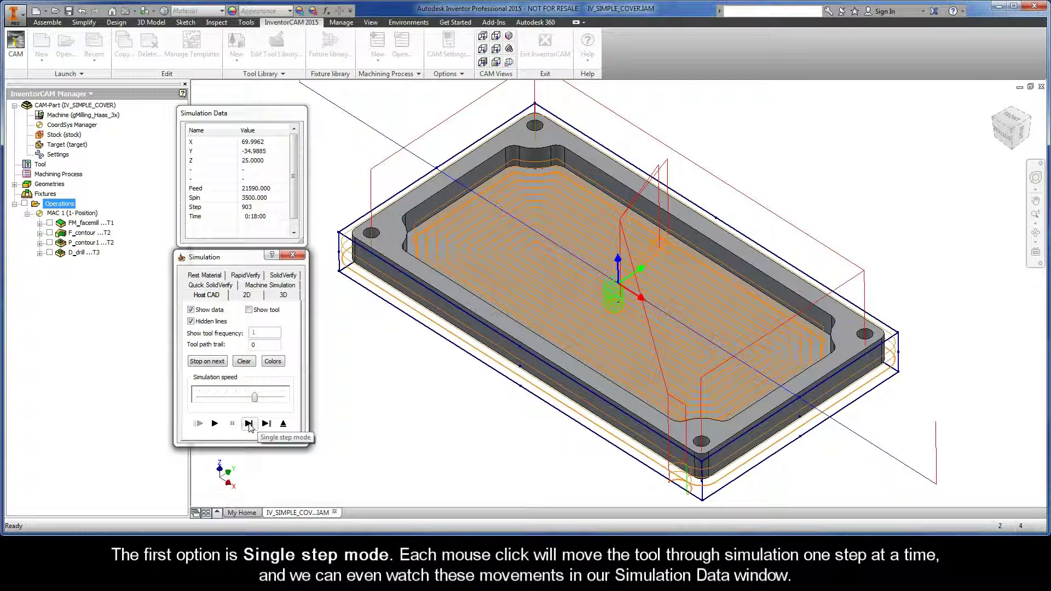
pyautogui.click(248, 423)
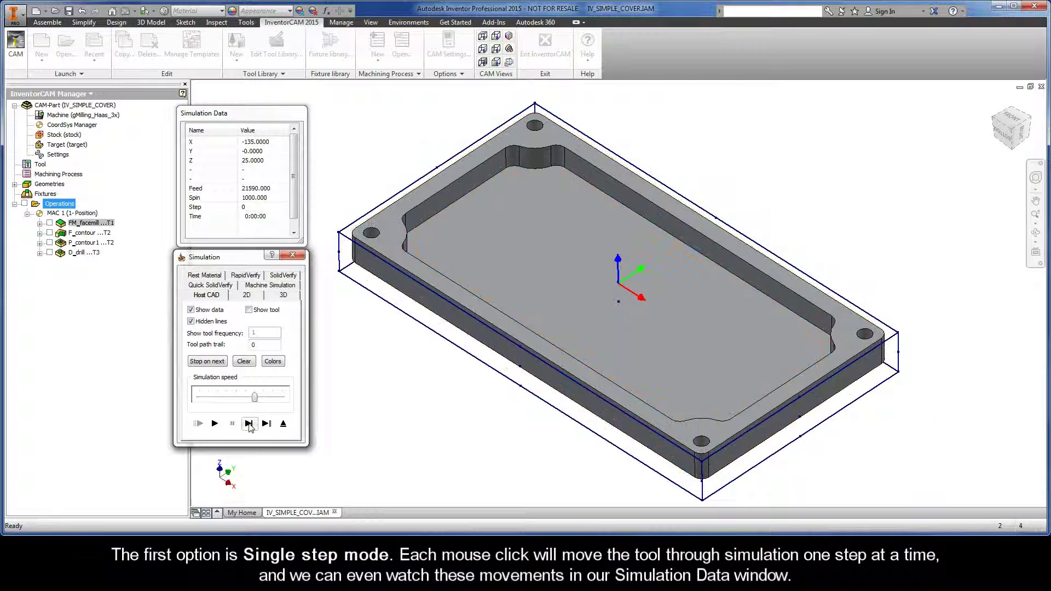
pyautogui.click(249, 424)
pyautogui.click(249, 424)
pyautogui.click(248, 423)
pyautogui.click(249, 423)
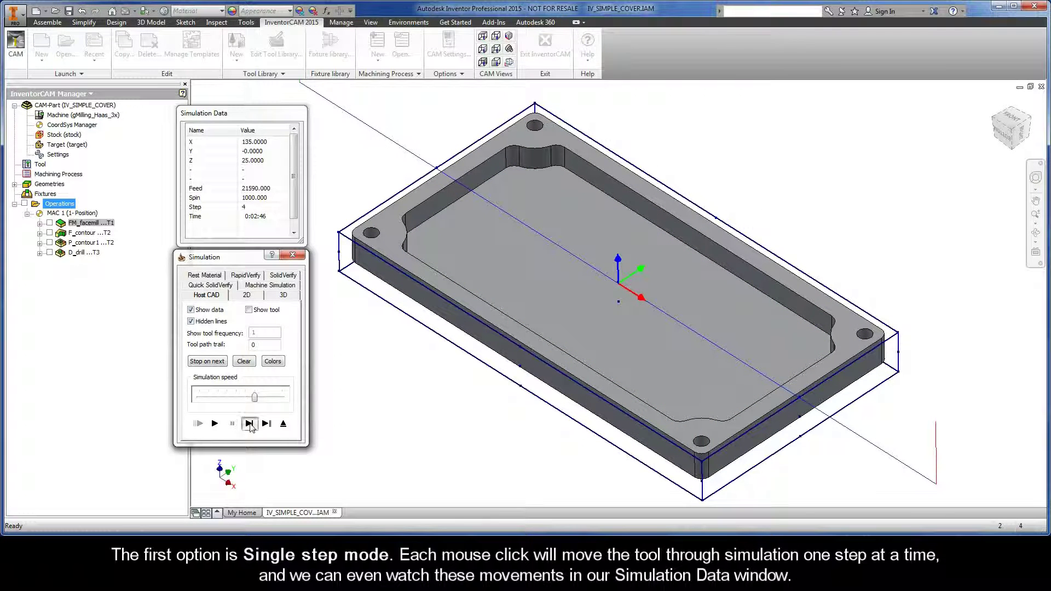
pyautogui.click(249, 424)
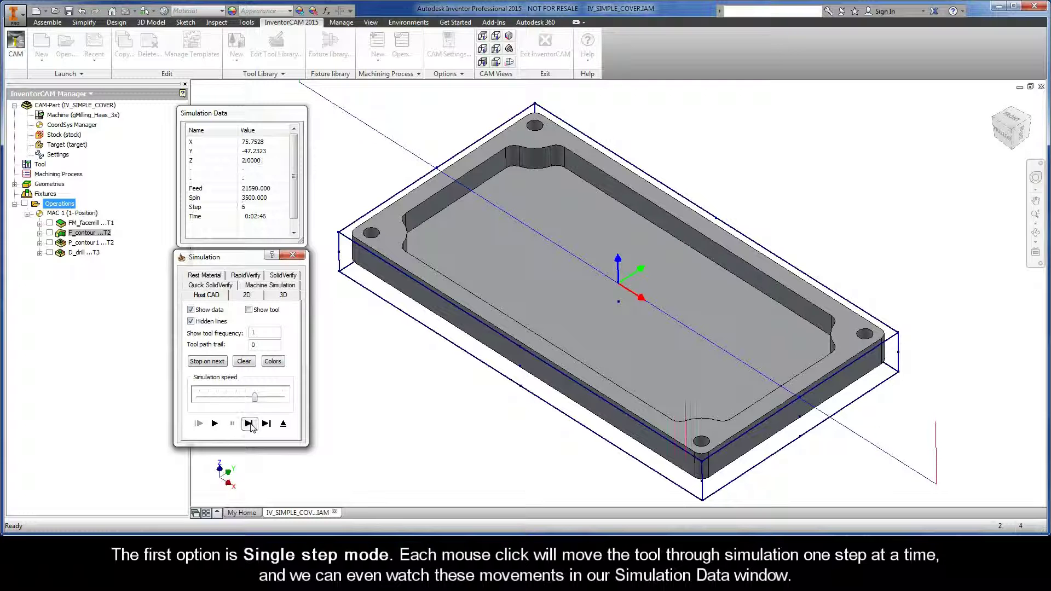
pyautogui.click(249, 423)
pyautogui.click(249, 424)
pyautogui.click(249, 424)
pyautogui.click(249, 424)
pyautogui.click(249, 424)
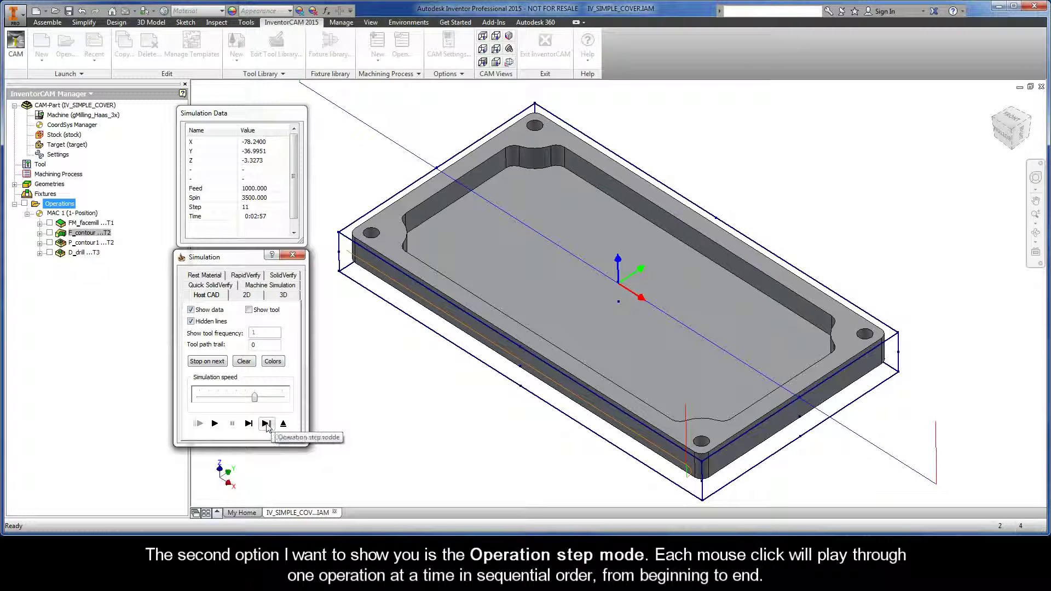
pyautogui.click(266, 424)
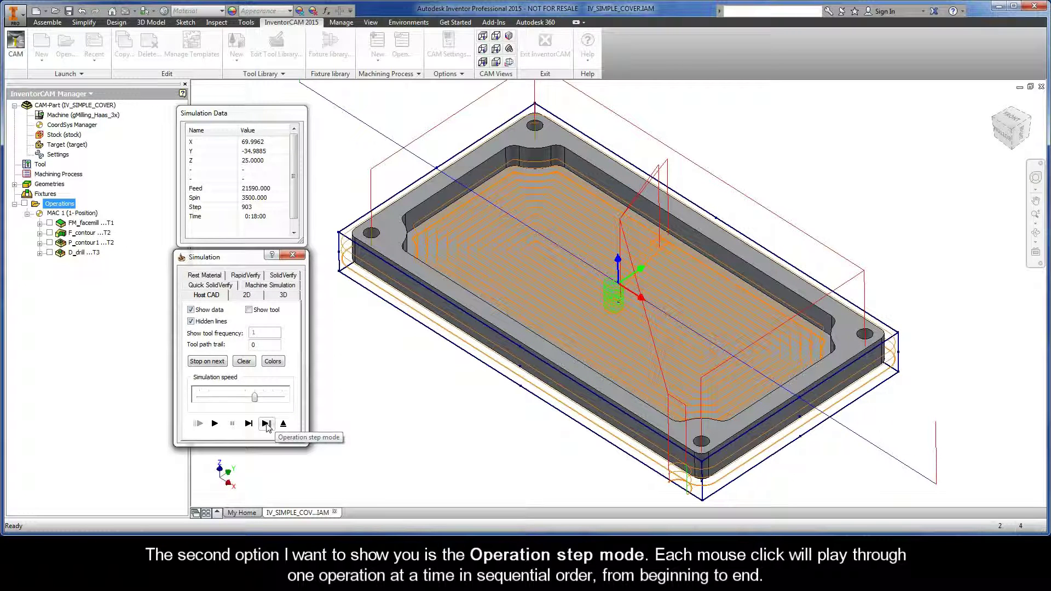
pyautogui.click(266, 424)
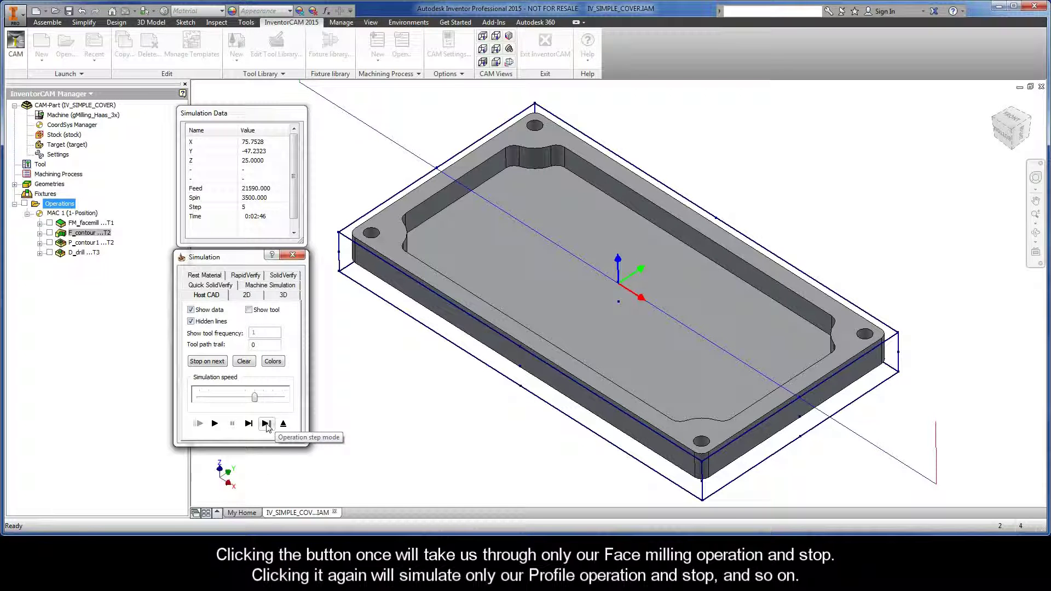
pyautogui.click(267, 425)
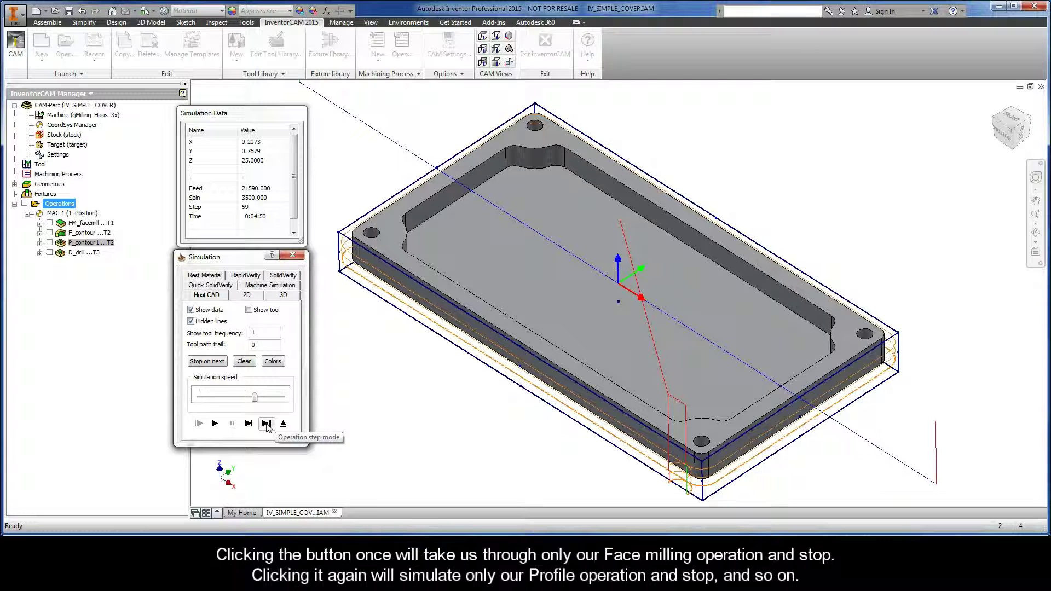
pyautogui.click(267, 424)
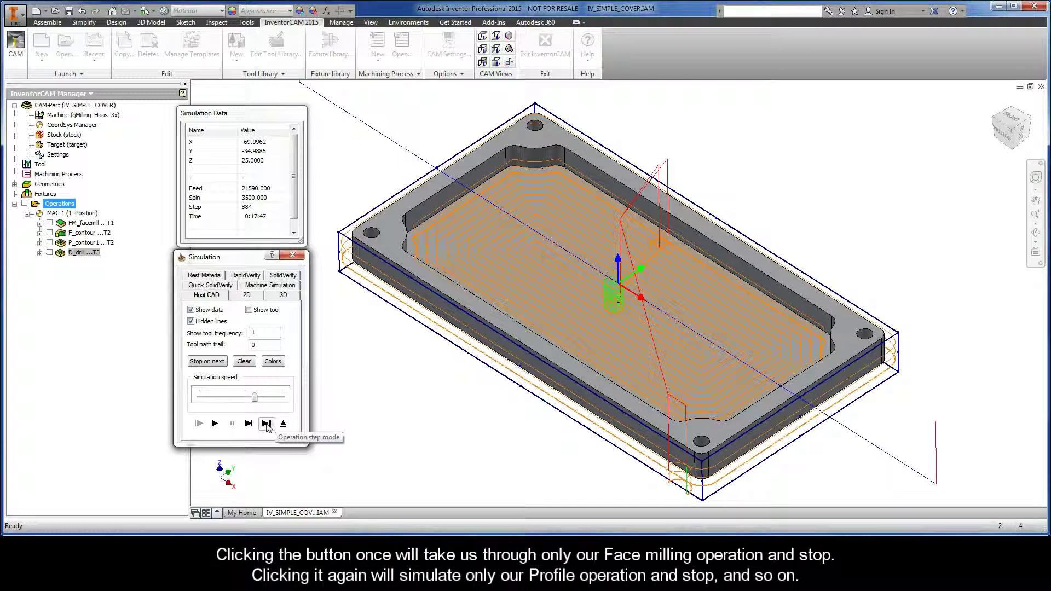
pyautogui.click(266, 425)
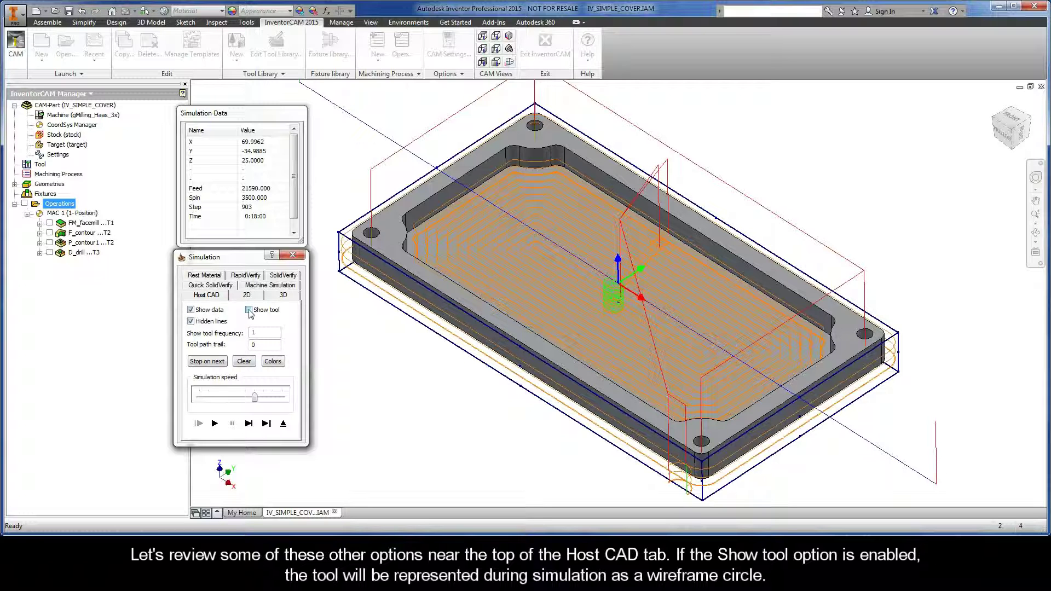
pyautogui.click(249, 309)
pyautogui.click(249, 310)
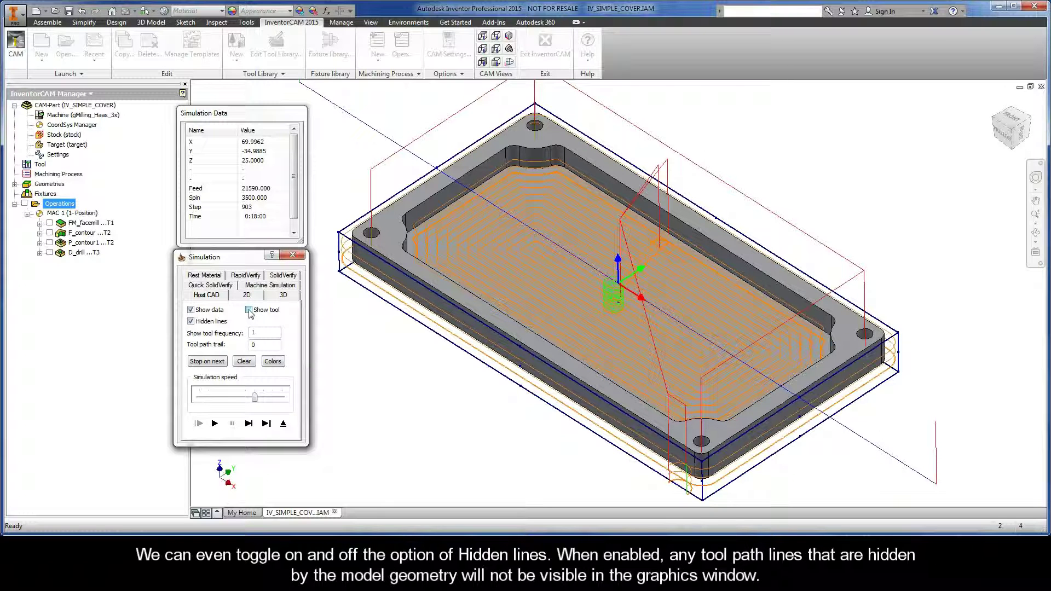
pyautogui.click(191, 321)
pyautogui.click(191, 321)
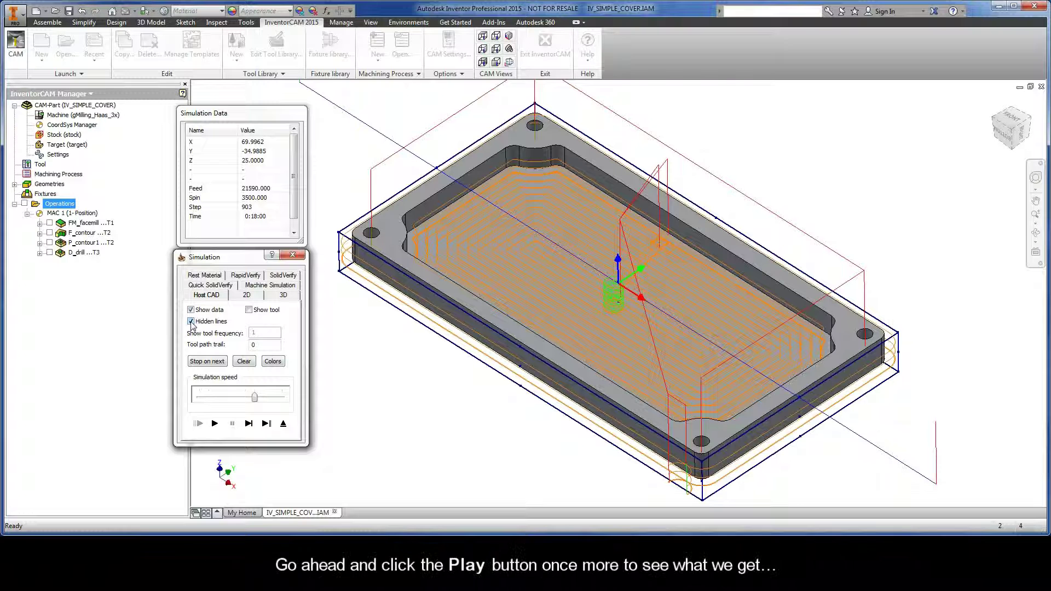
pyautogui.click(215, 423)
pyautogui.click(191, 322)
pyautogui.click(191, 321)
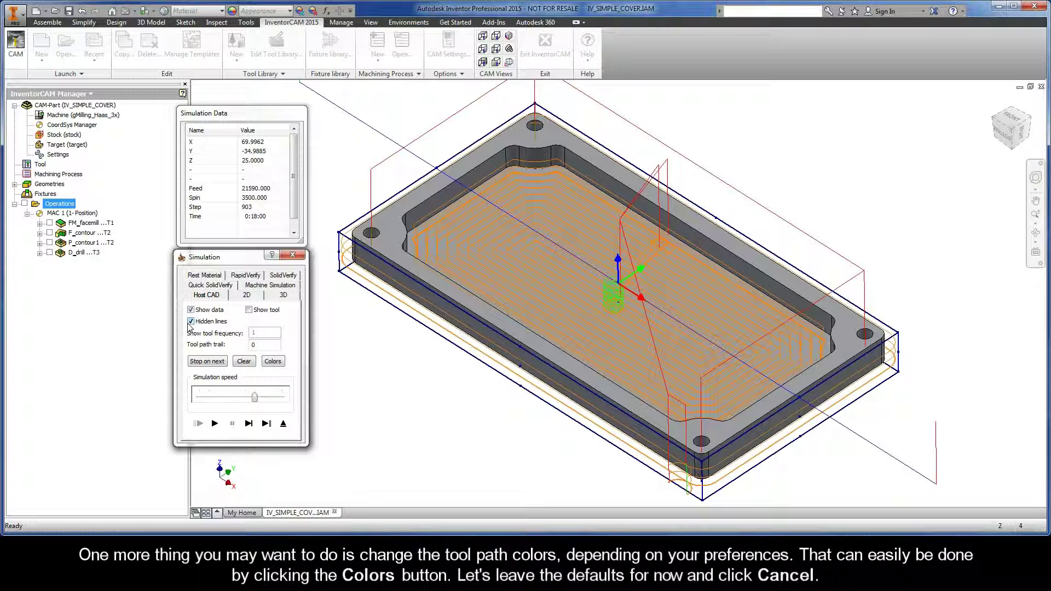
pyautogui.click(273, 363)
pyautogui.click(274, 362)
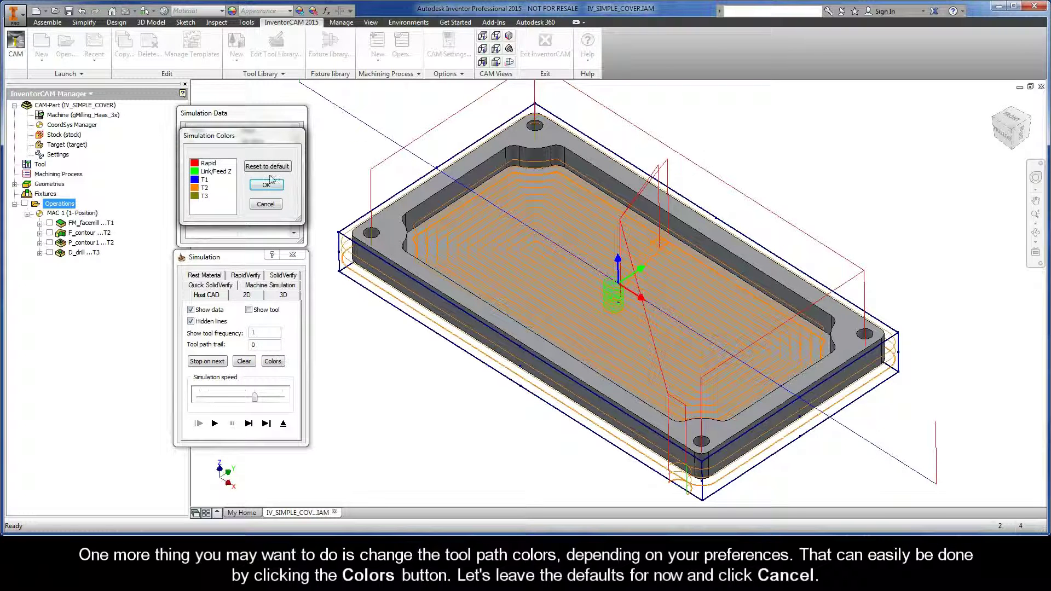
pyautogui.moveTo(253, 138); pyautogui.dragTo(360, 182)
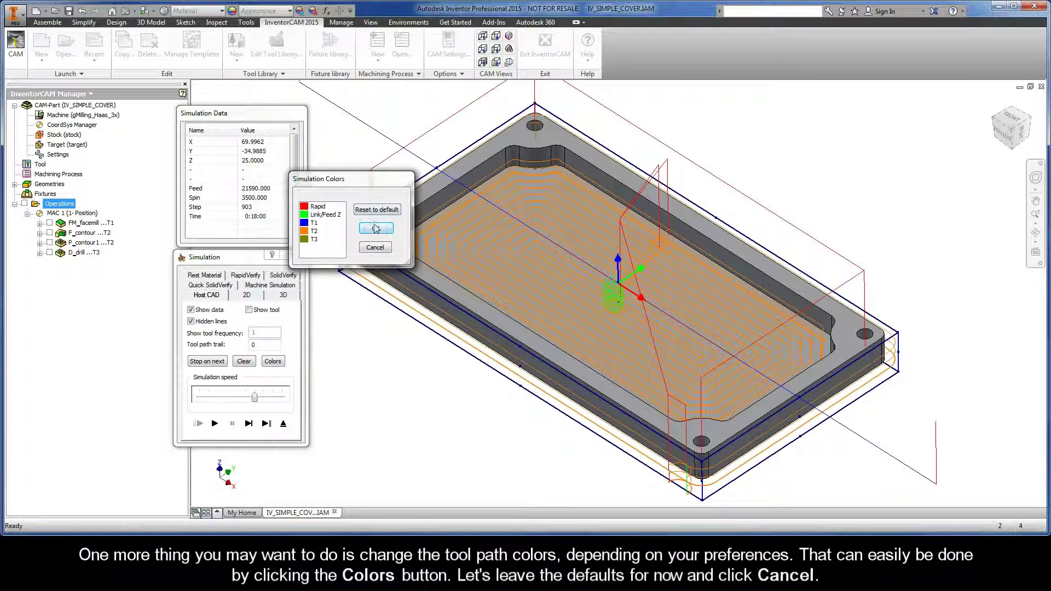
pyautogui.click(377, 248)
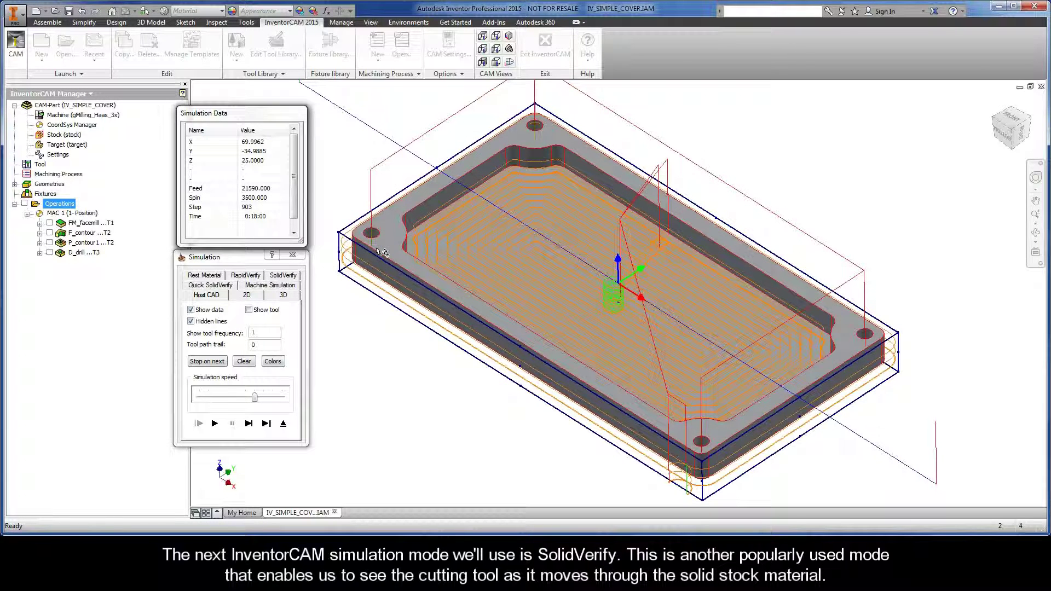
# Run the SolidVerify simulation and orbit the machined cover stock to inspect it
pyautogui.click(283, 275)
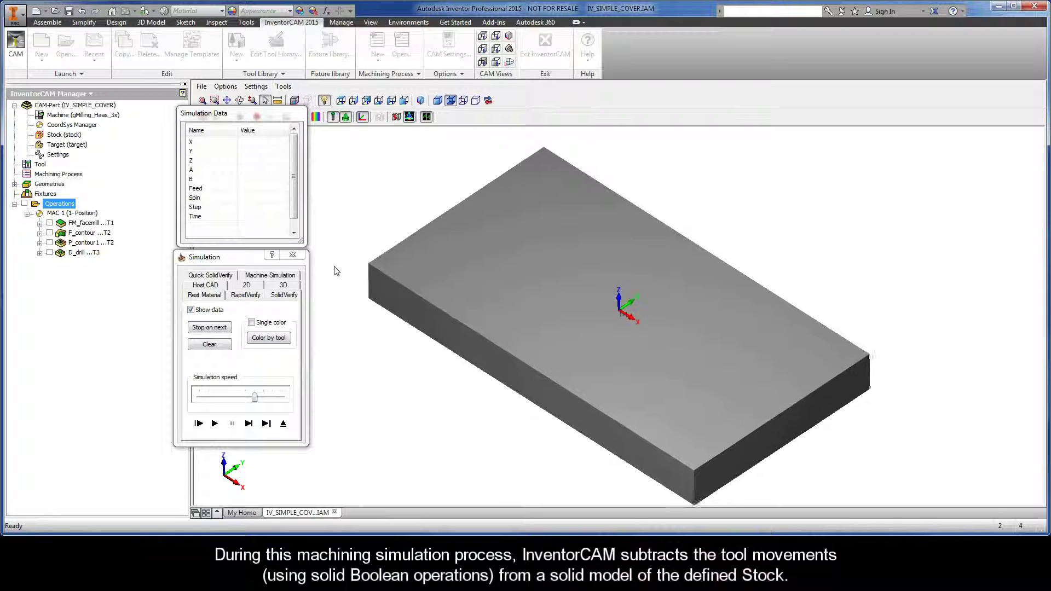
pyautogui.click(215, 424)
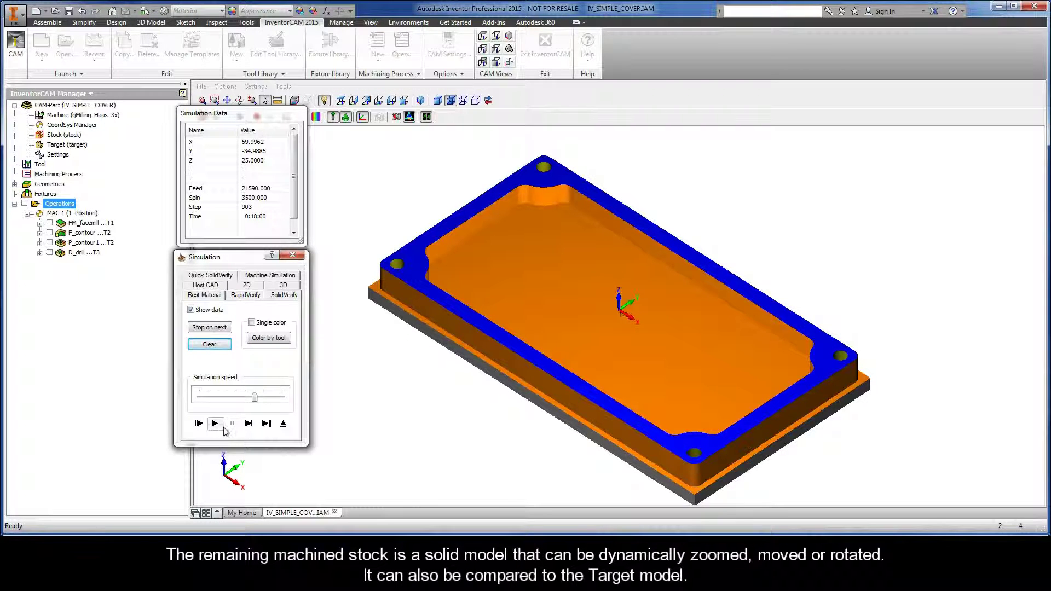
pyautogui.moveTo(364, 367); pyautogui.dragTo(359, 376, button='middle')
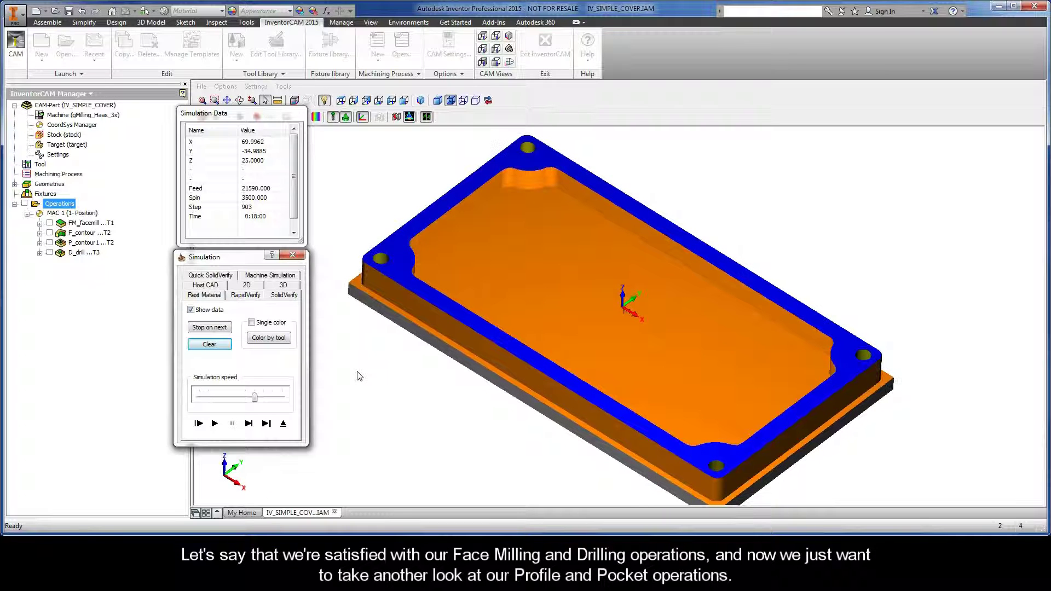
# Simulate only F_contour and P_contour1 in Operation step mode, advancing to the next operation
pyautogui.click(84, 233)
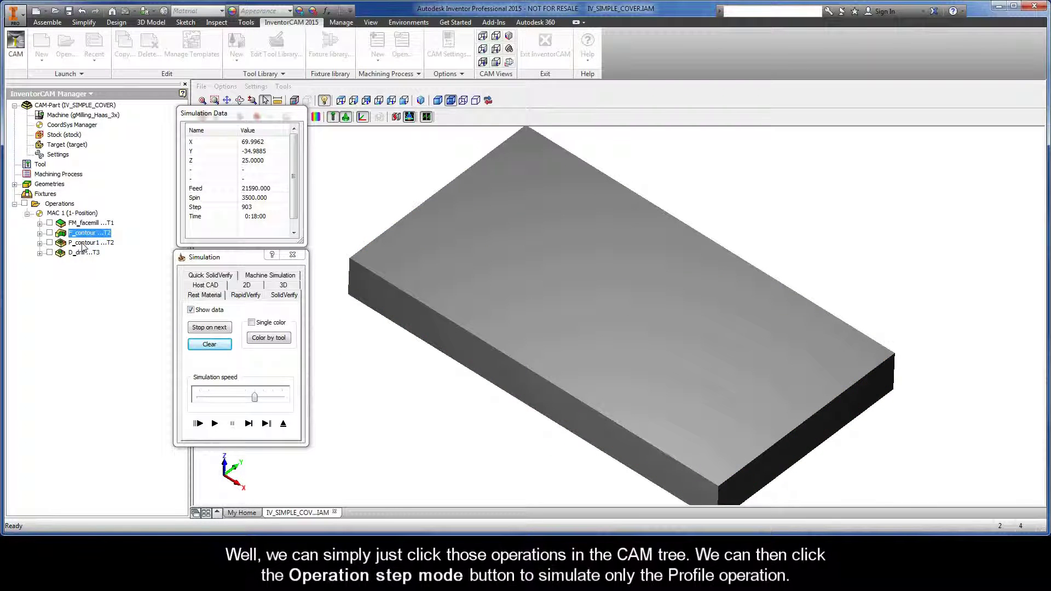
pyautogui.keyDown('ctrl'); pyautogui.click(85, 243); pyautogui.keyUp('ctrl')
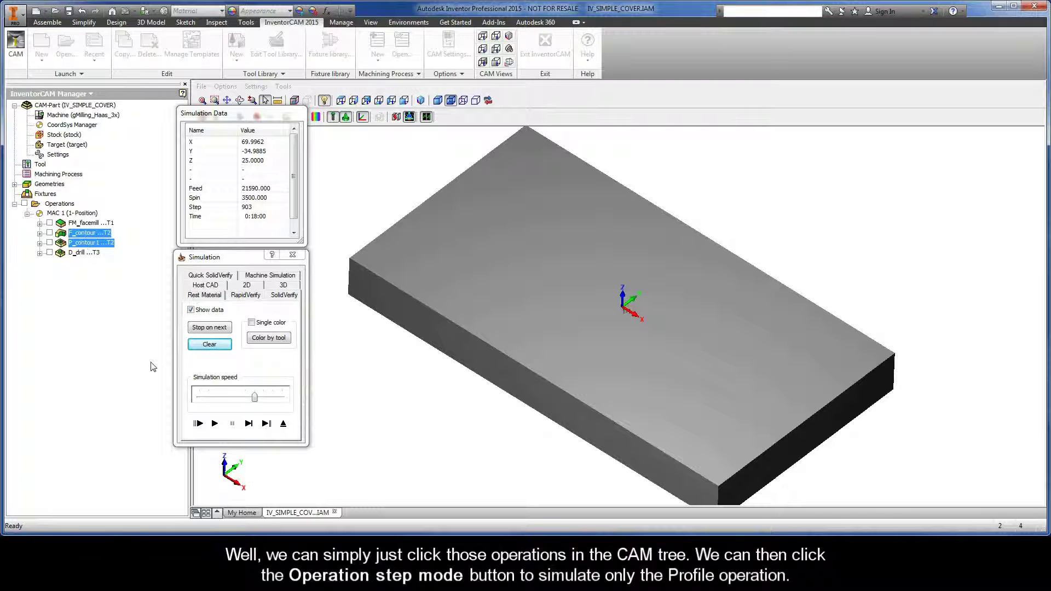
pyautogui.click(264, 425)
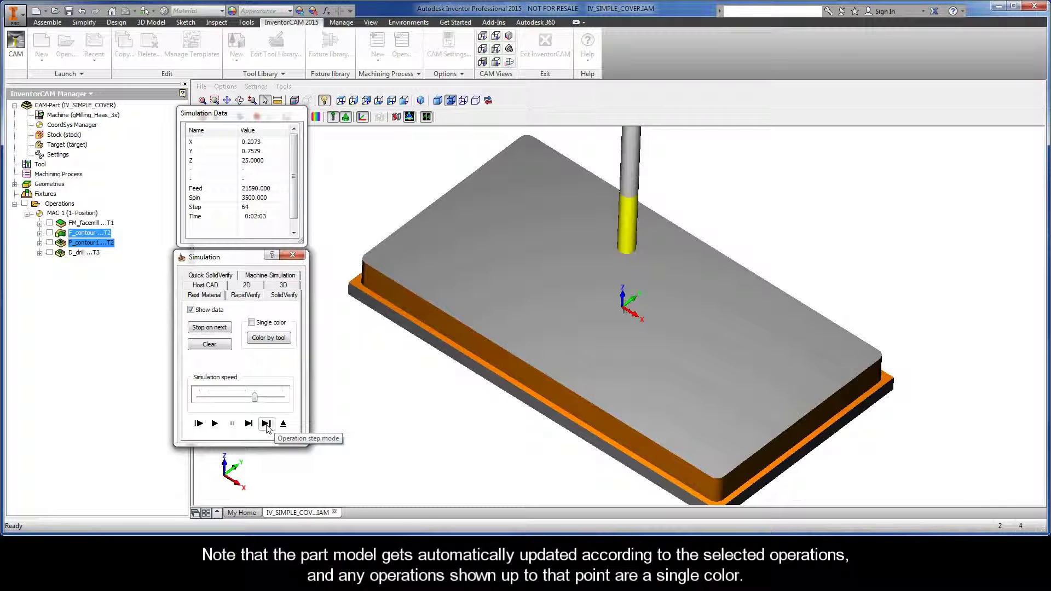
pyautogui.click(364, 402)
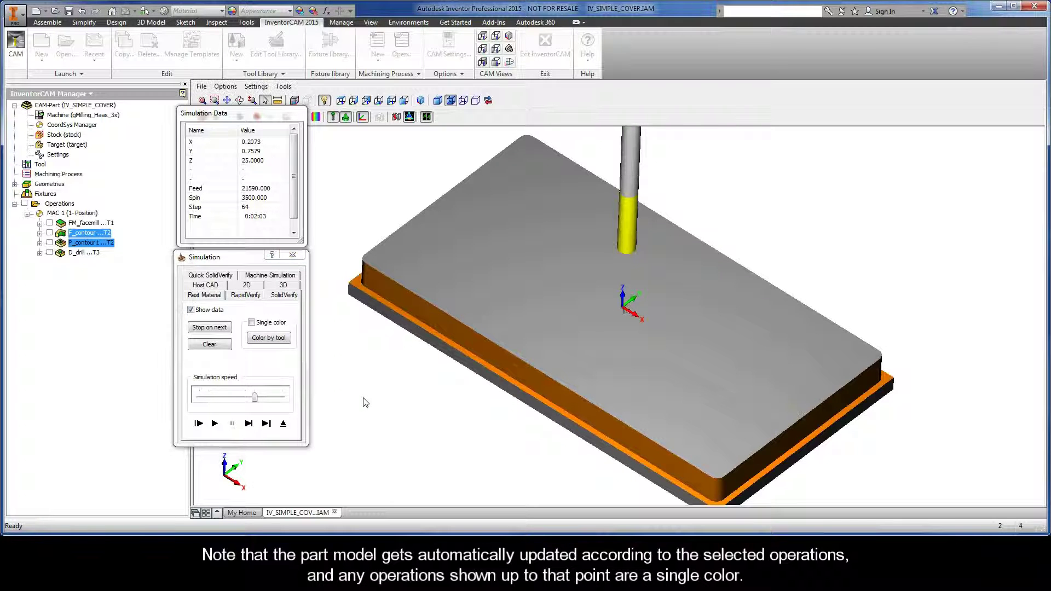
pyautogui.moveTo(365, 402); pyautogui.dragTo(361, 403, button='middle')
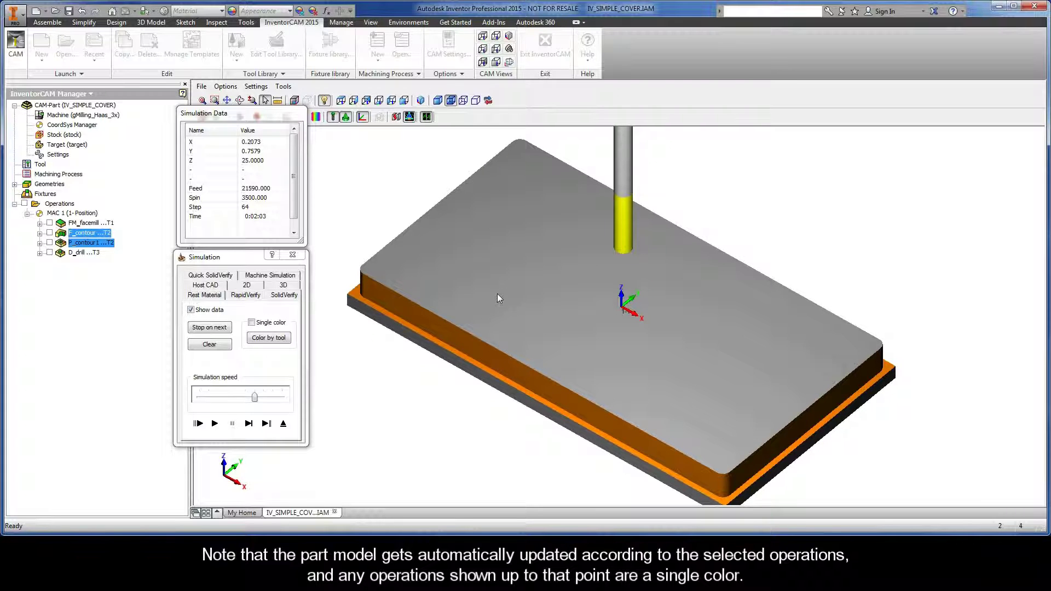
pyautogui.click(267, 423)
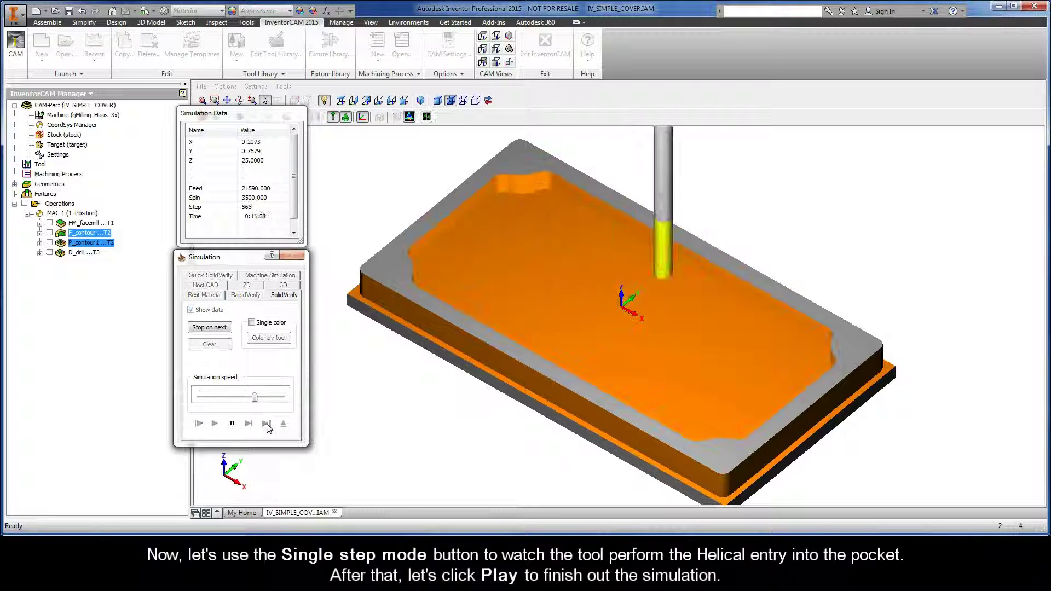
# Single-step the tool through the helical pocket entry, then play on to clear the pocket
pyautogui.click(250, 424)
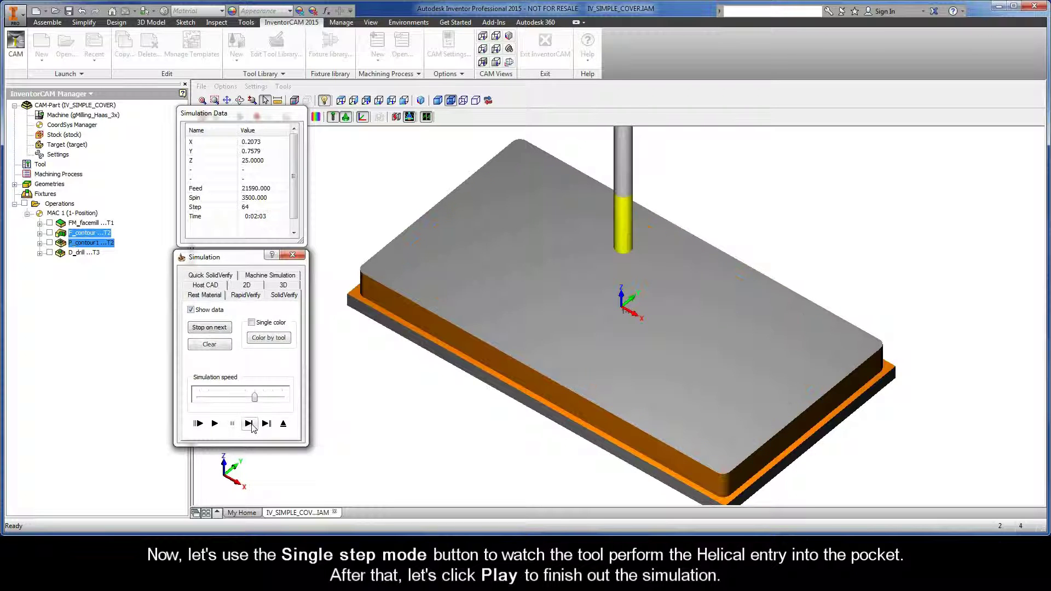
pyautogui.click(249, 424)
pyautogui.click(249, 424)
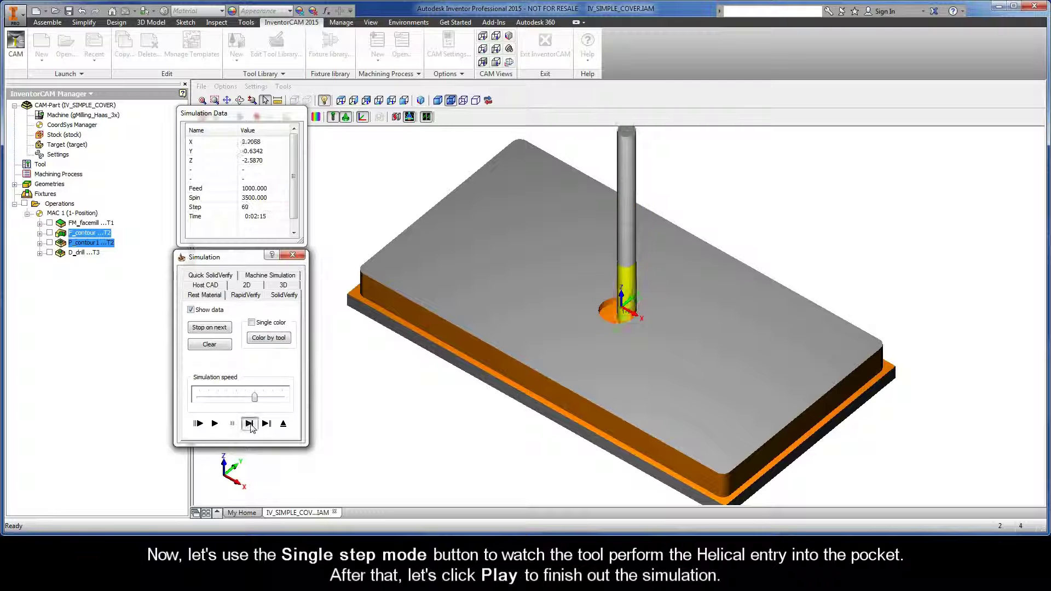
pyautogui.click(249, 424)
pyautogui.click(249, 423)
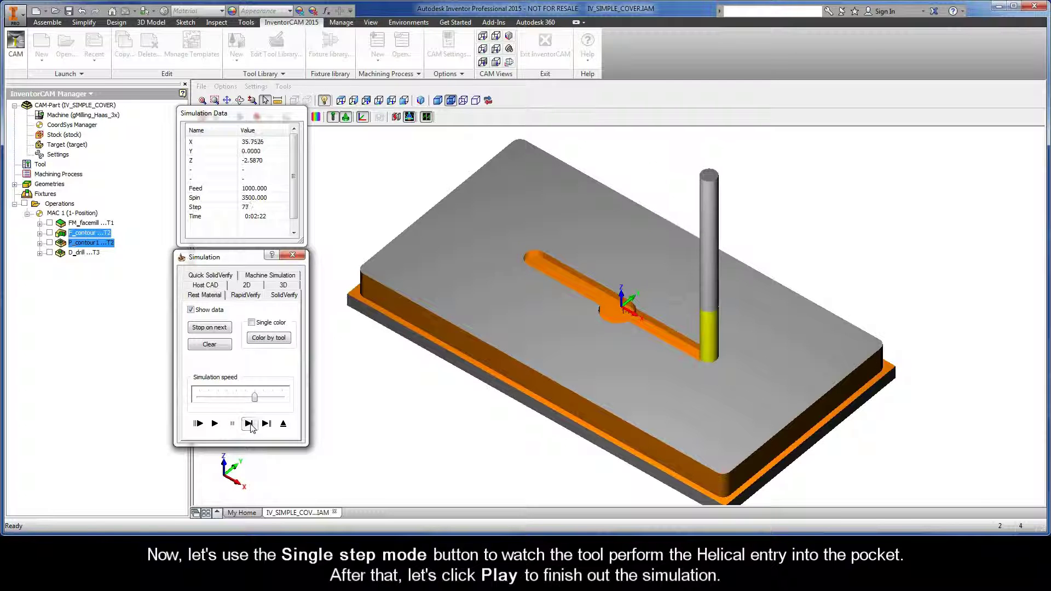
pyautogui.click(249, 423)
pyautogui.click(215, 424)
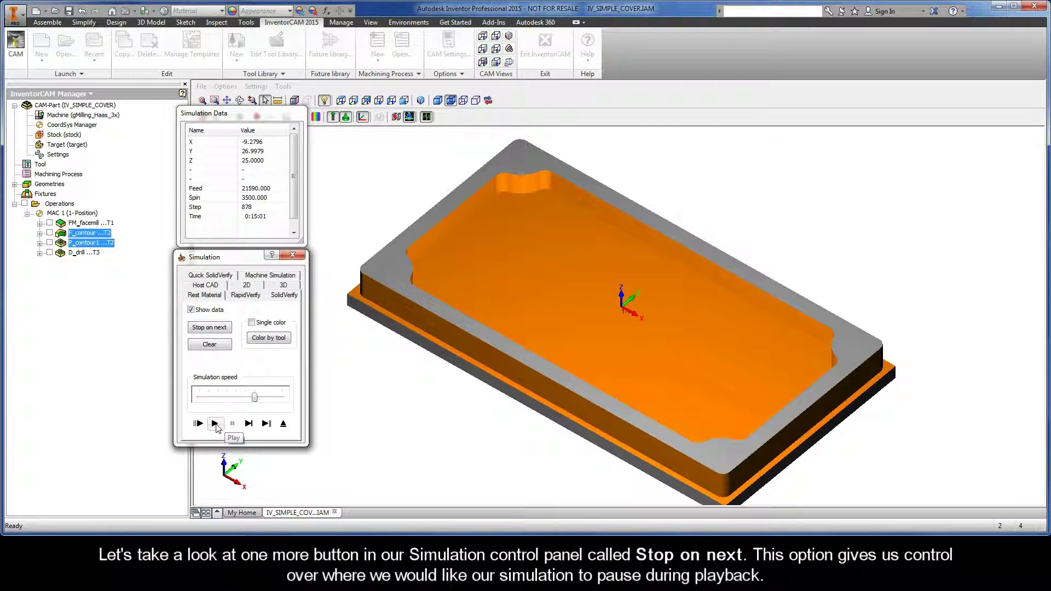
# Add Tool change as a stop condition, reselect all operations, and lower the simulation speed
pyautogui.click(211, 328)
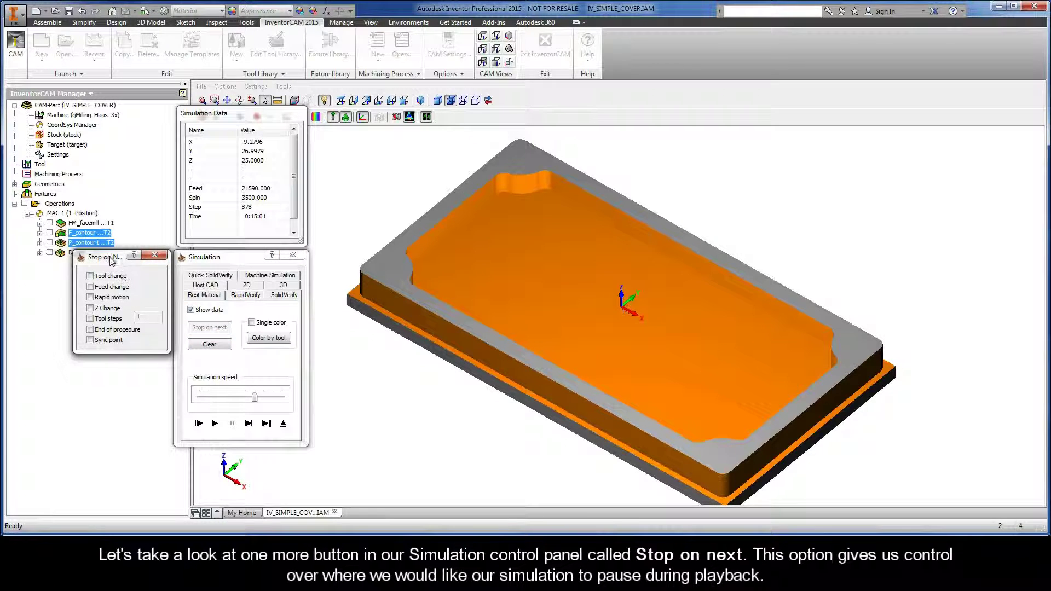
pyautogui.moveTo(112, 263); pyautogui.dragTo(119, 288)
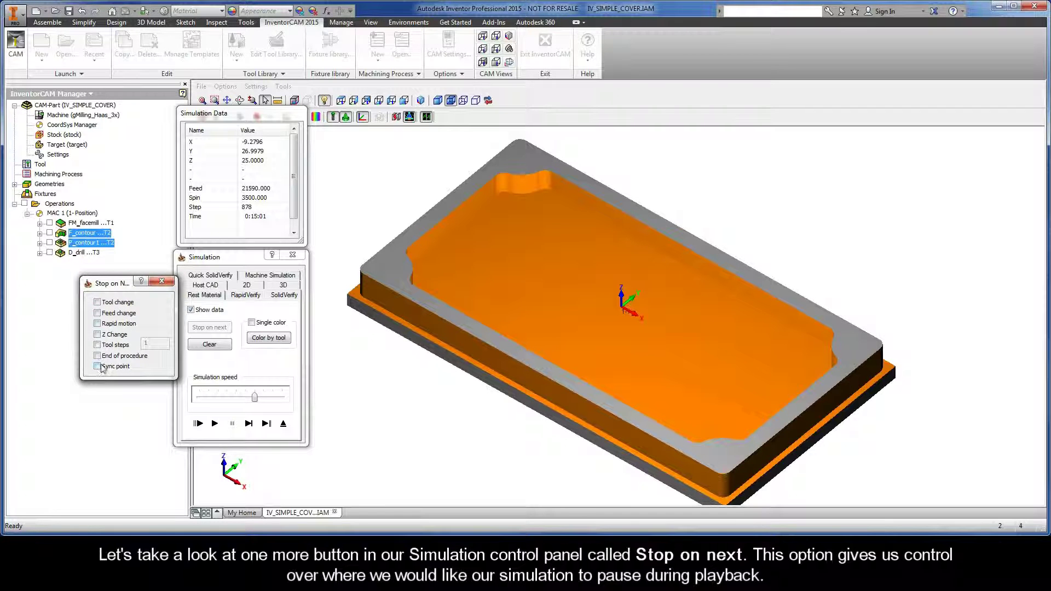
pyautogui.click(98, 305)
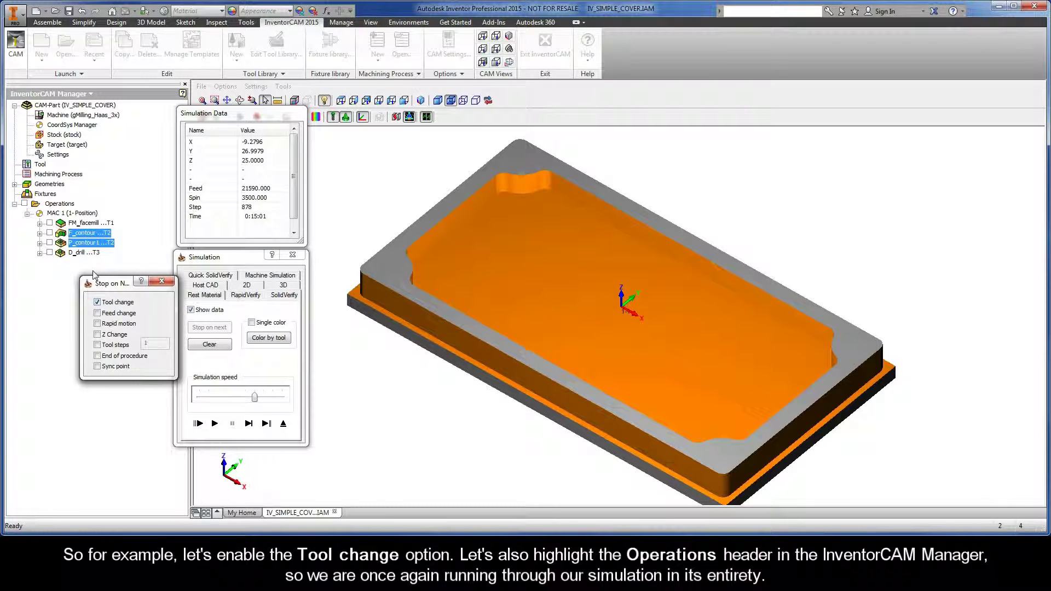
pyautogui.click(62, 205)
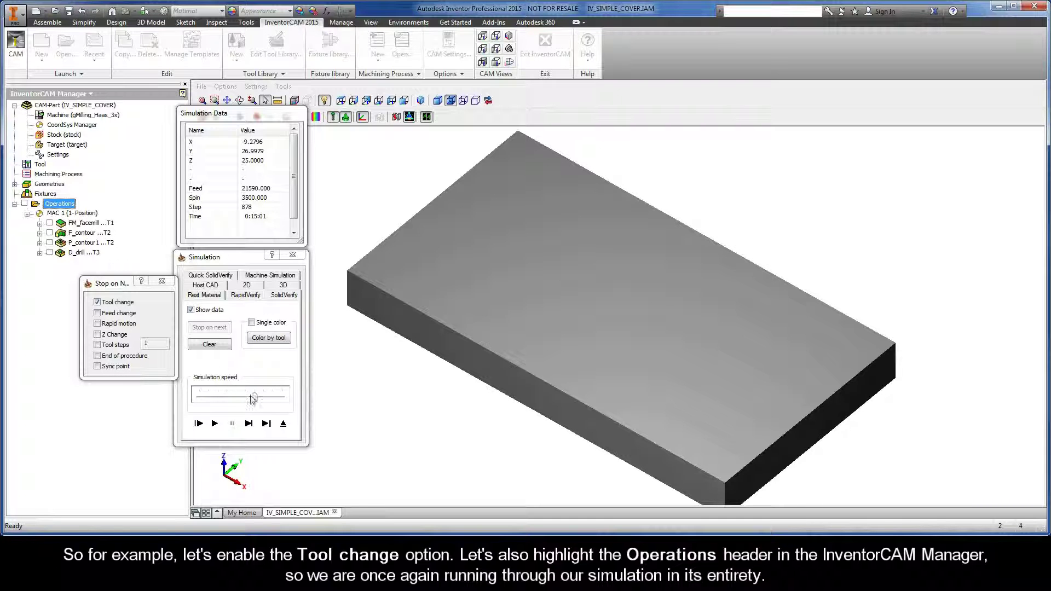
pyautogui.moveTo(252, 398); pyautogui.dragTo(236, 399)
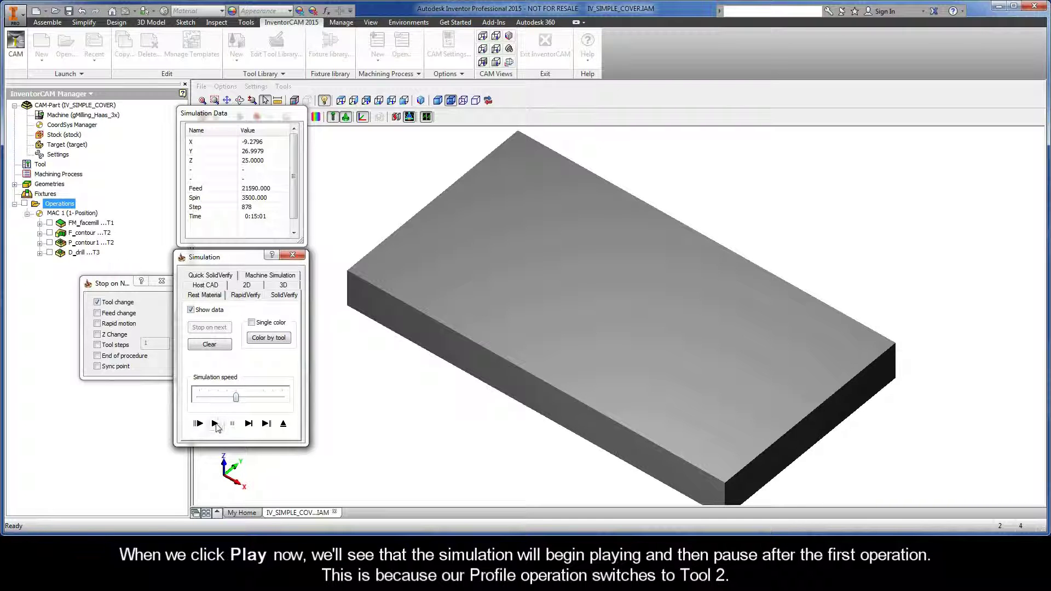
# Play the full simulation at reduced speed, resuming after the tool-change pause until the holes are drilled
pyautogui.click(215, 424)
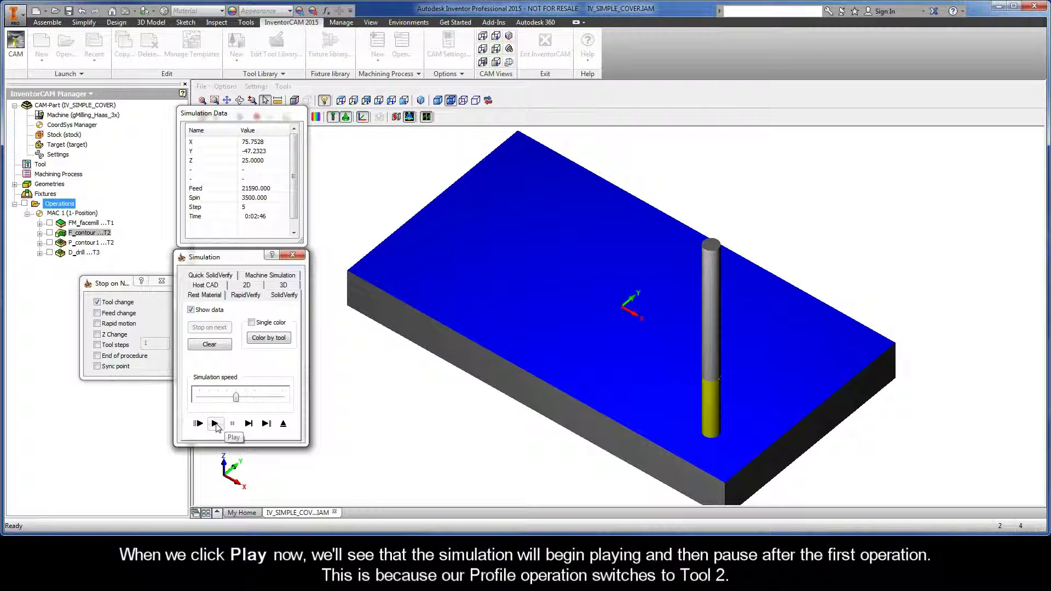
pyautogui.moveTo(236, 398); pyautogui.dragTo(227, 403)
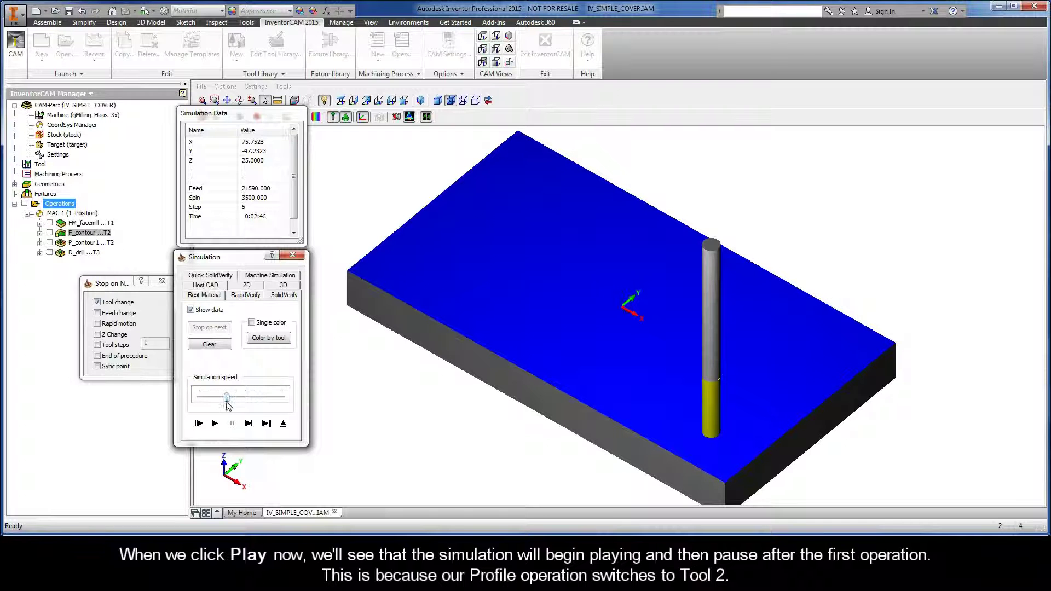
pyautogui.click(214, 424)
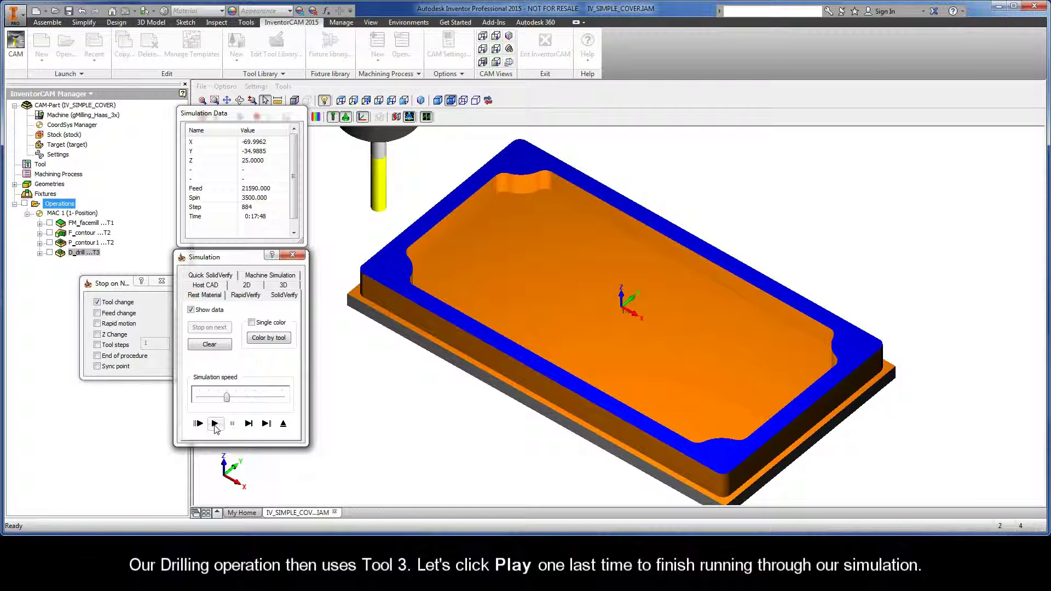
pyautogui.click(214, 424)
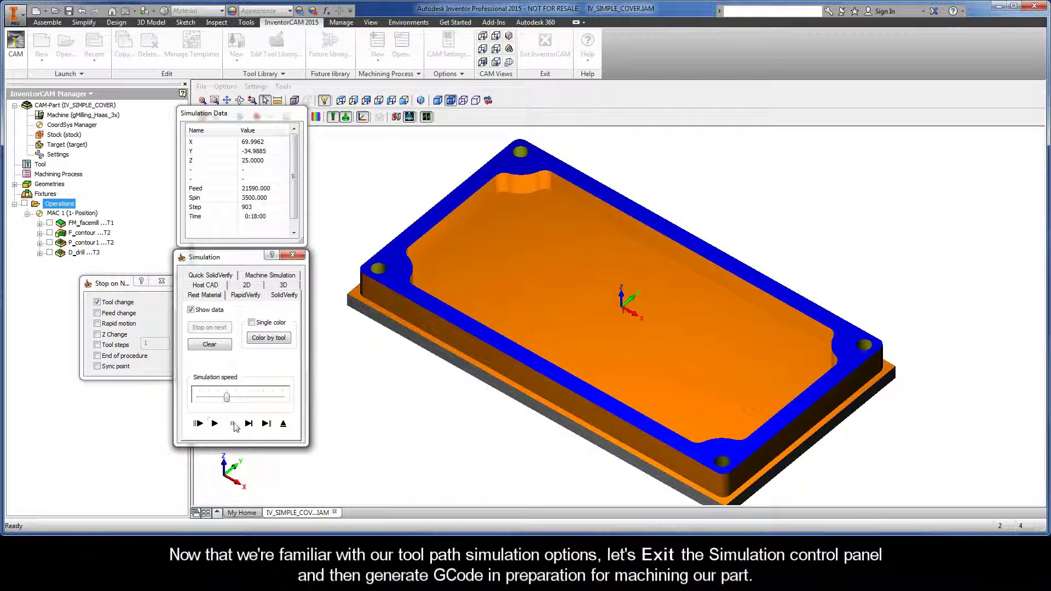
# Exit the simulation and bring up the GCode All options for the Operations group
pyautogui.click(284, 427)
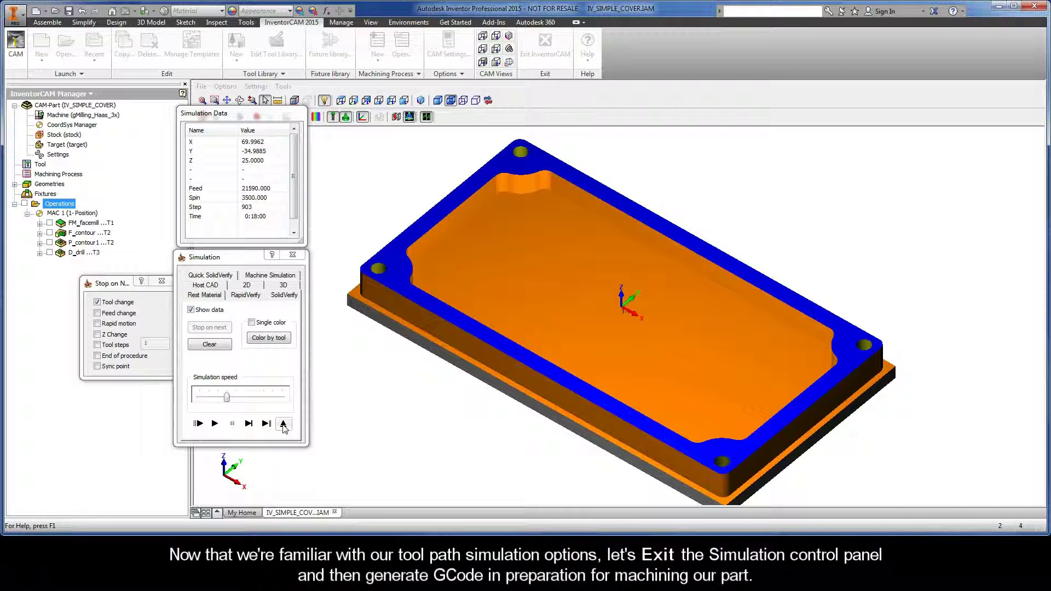
pyautogui.click(283, 428)
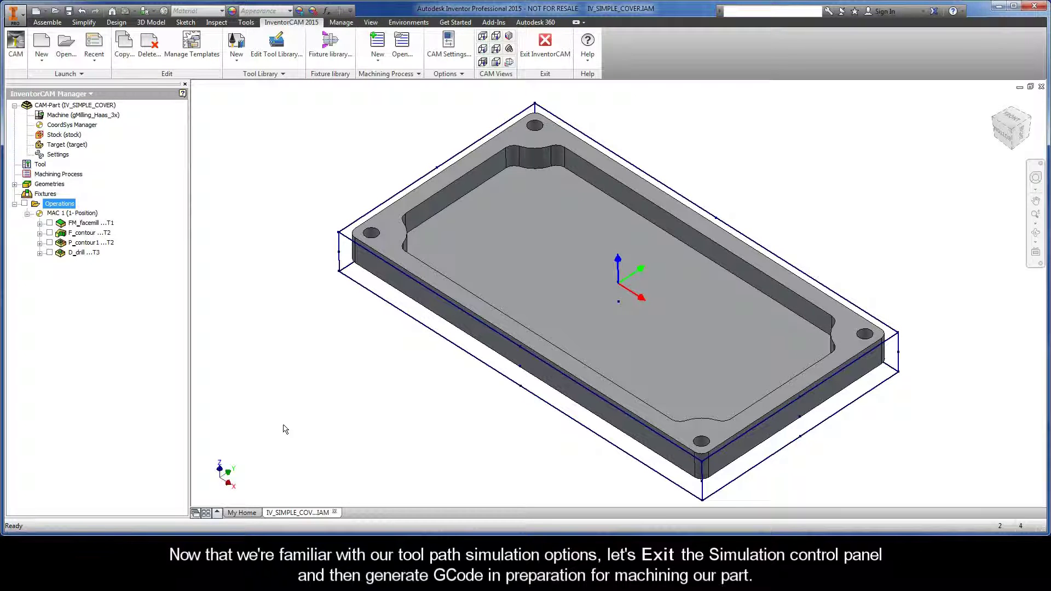
pyautogui.rightClick(70, 207)
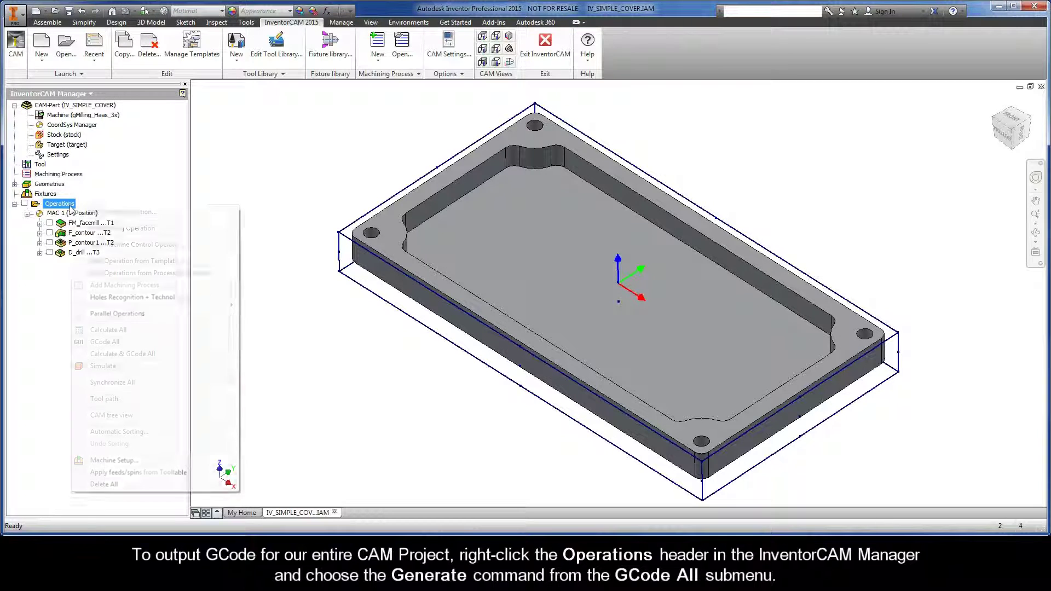
pyautogui.moveTo(90, 342)
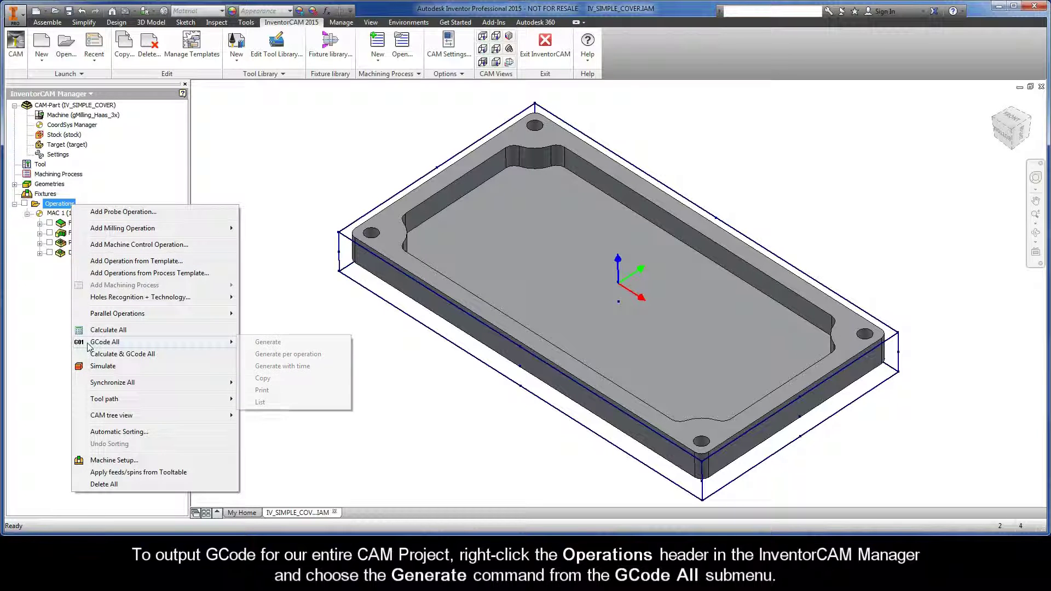
# Generate G-code for all operations and scroll IV_SIMPLE_COVER.NC to its closing M30 and %
pyautogui.click(274, 345)
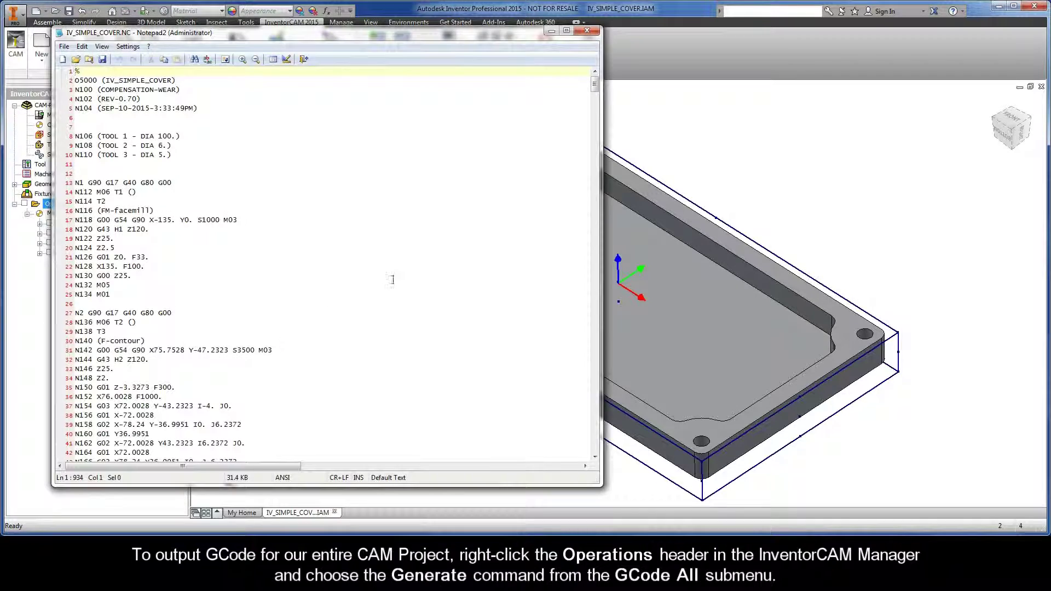
pyautogui.moveTo(594, 88); pyautogui.dragTo(594, 443)
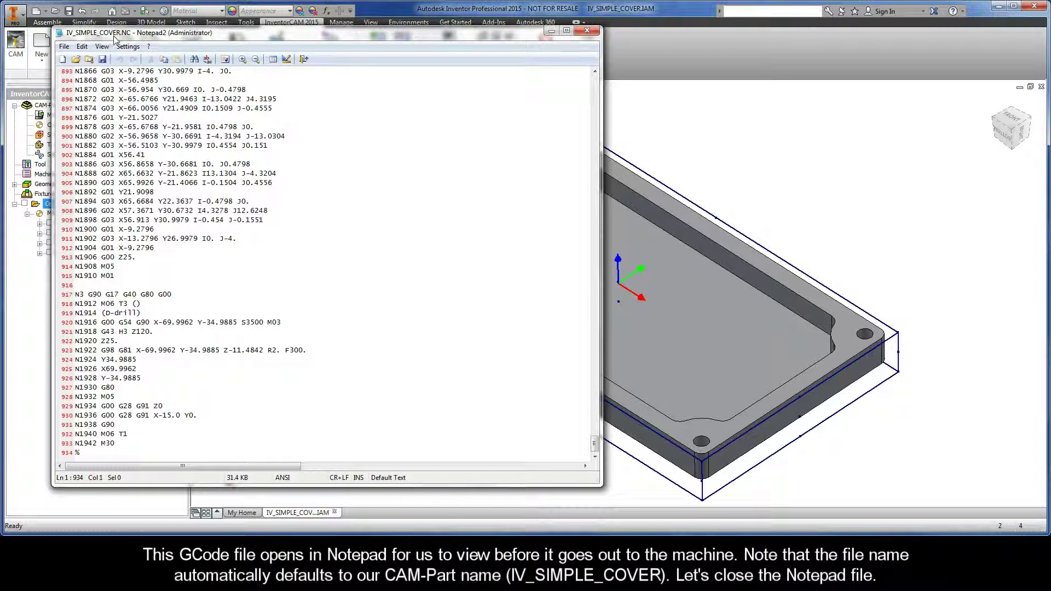
# Close Notepad2 and generate G-code for F_contour alone, keeping F_contour as the file name
pyautogui.click(586, 31)
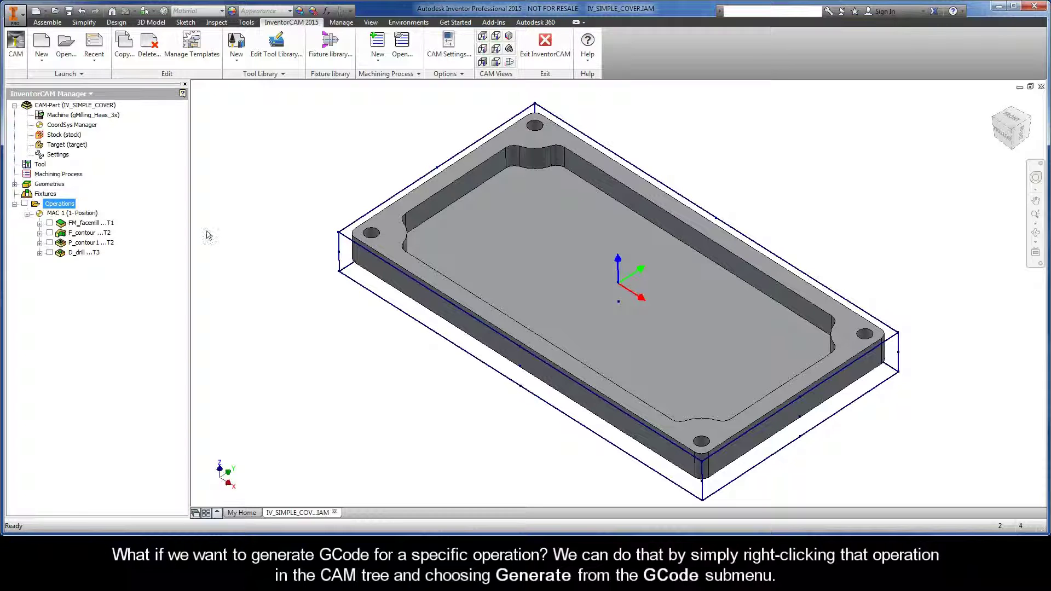
pyautogui.rightClick(94, 236)
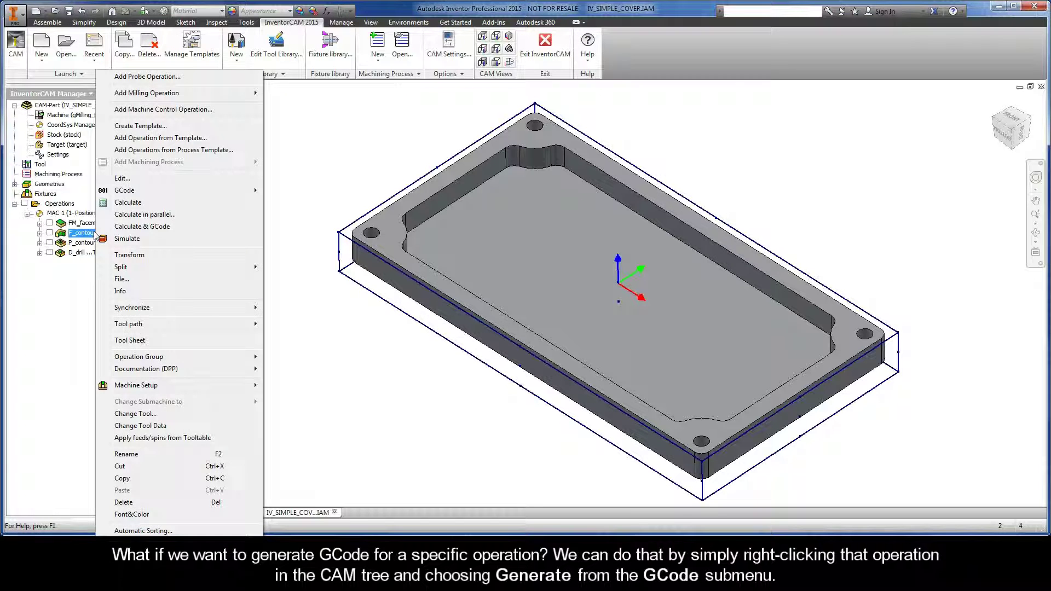
pyautogui.moveTo(208, 193)
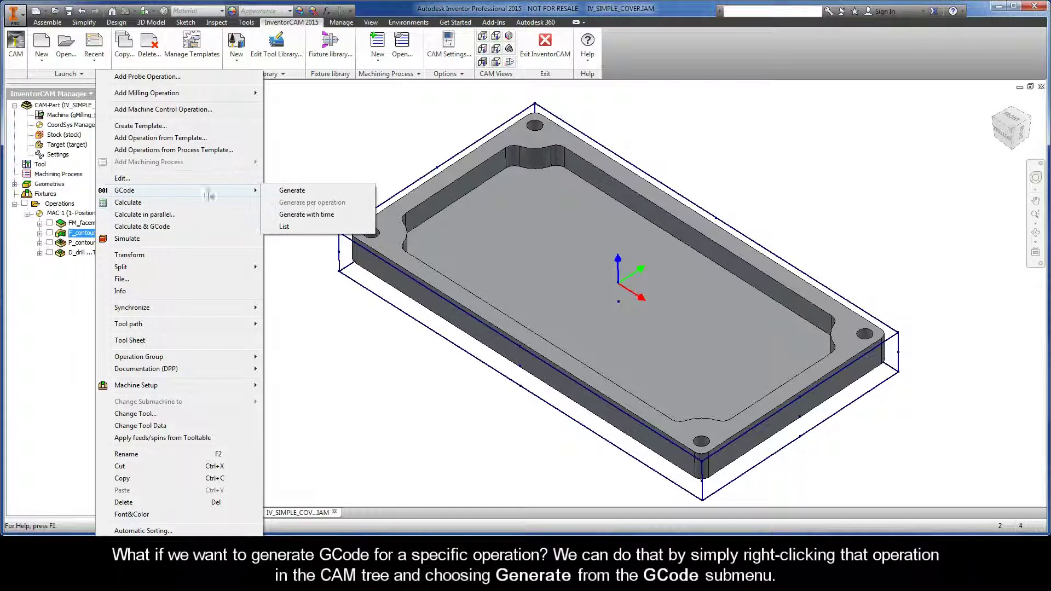
pyautogui.click(303, 191)
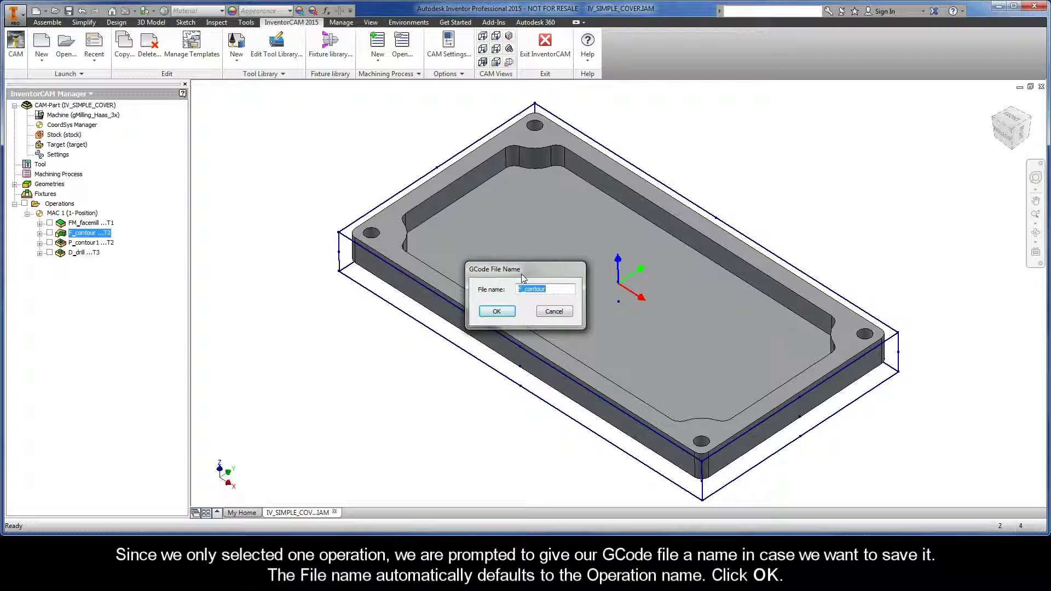
pyautogui.click(554, 289)
pyautogui.doubleClick(554, 289)
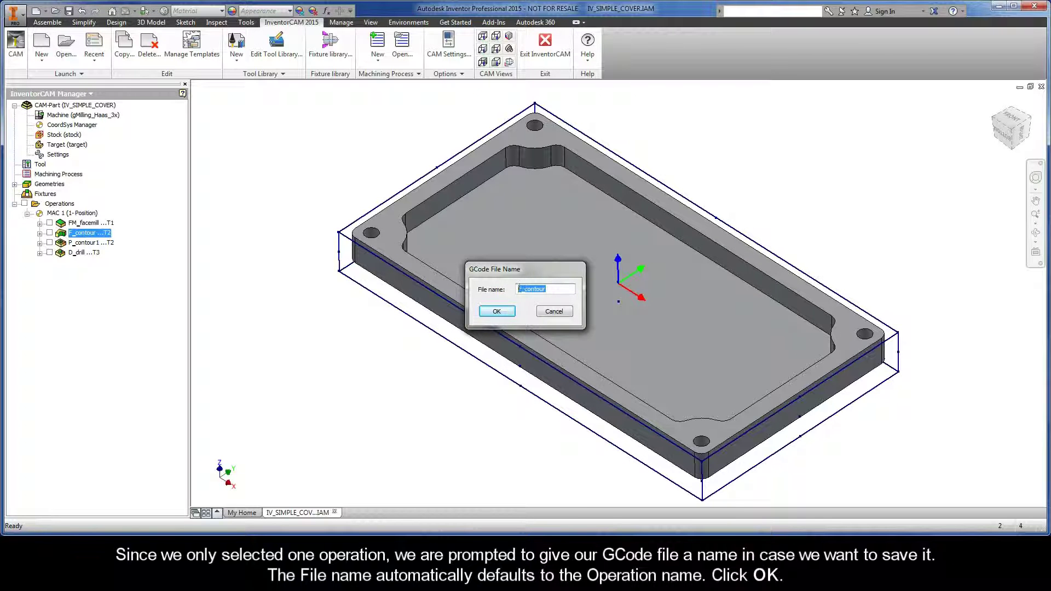
# Save the G-code as F_contour, review its tool 2 code in Notepad2, then close it
pyautogui.click(496, 312)
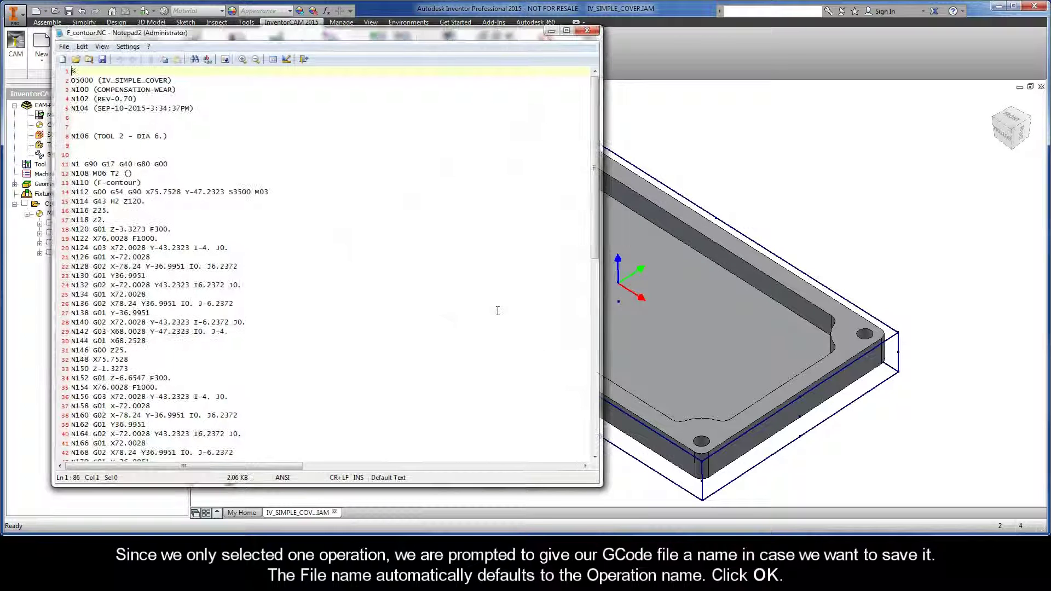
pyautogui.moveTo(596, 150); pyautogui.dragTo(584, 130)
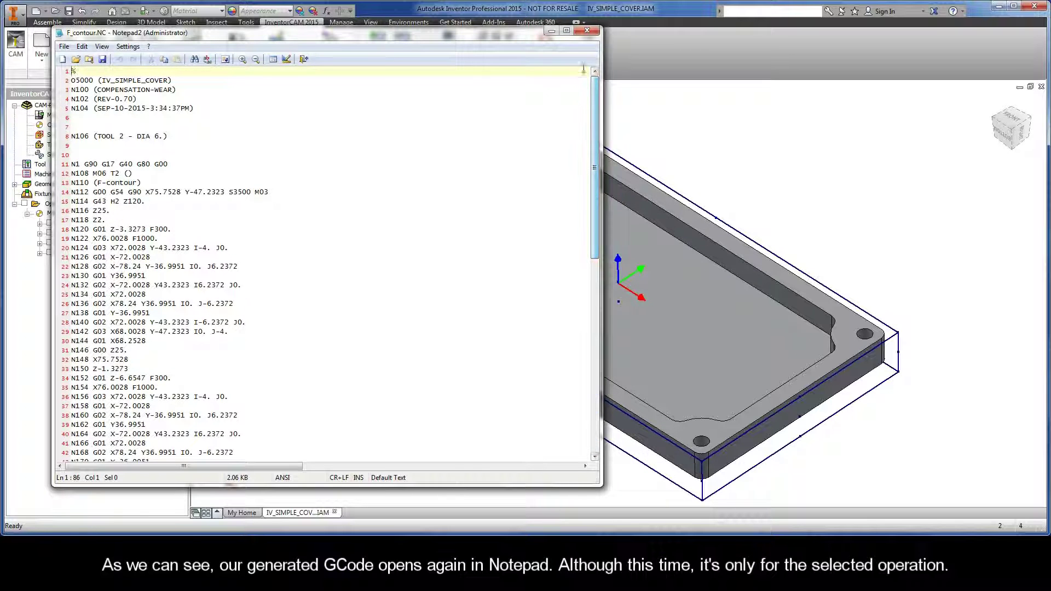
pyautogui.click(587, 31)
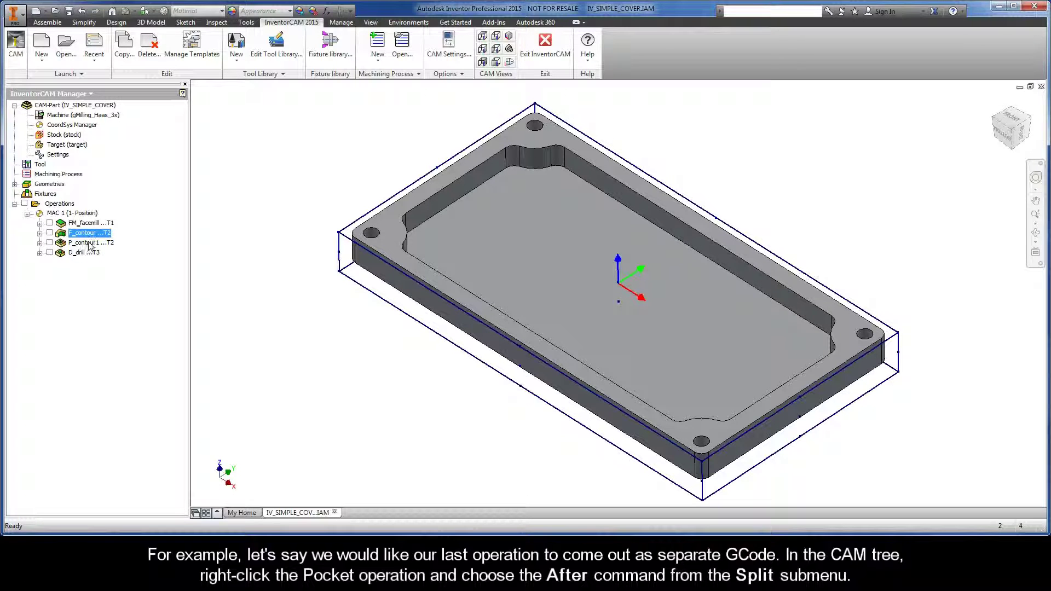
# Insert a split after the P_contour1 operation, keeping the default split name
pyautogui.rightClick(89, 244)
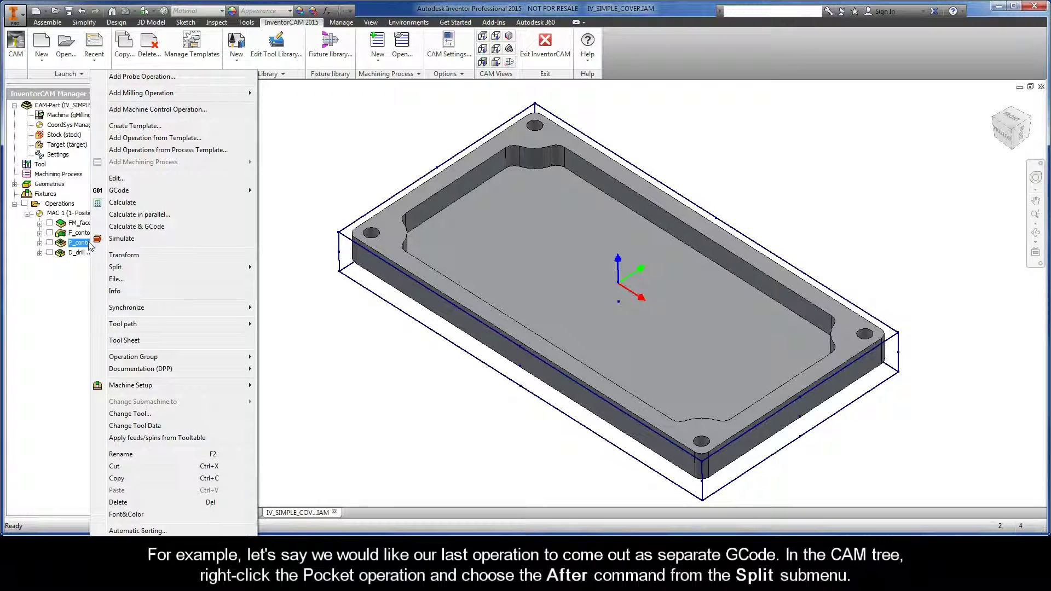
pyautogui.moveTo(141, 271)
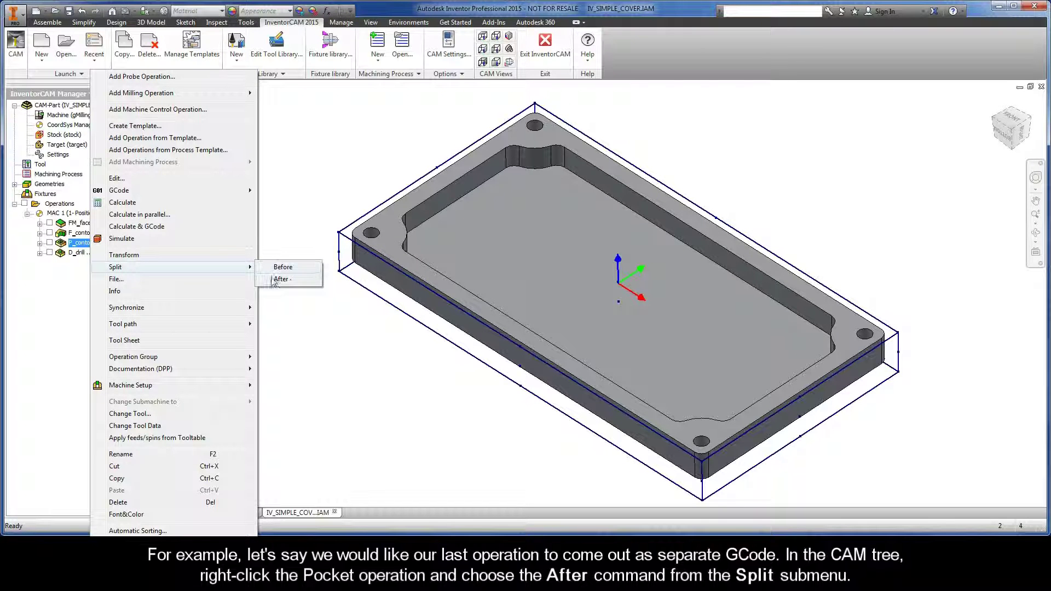
pyautogui.click(291, 282)
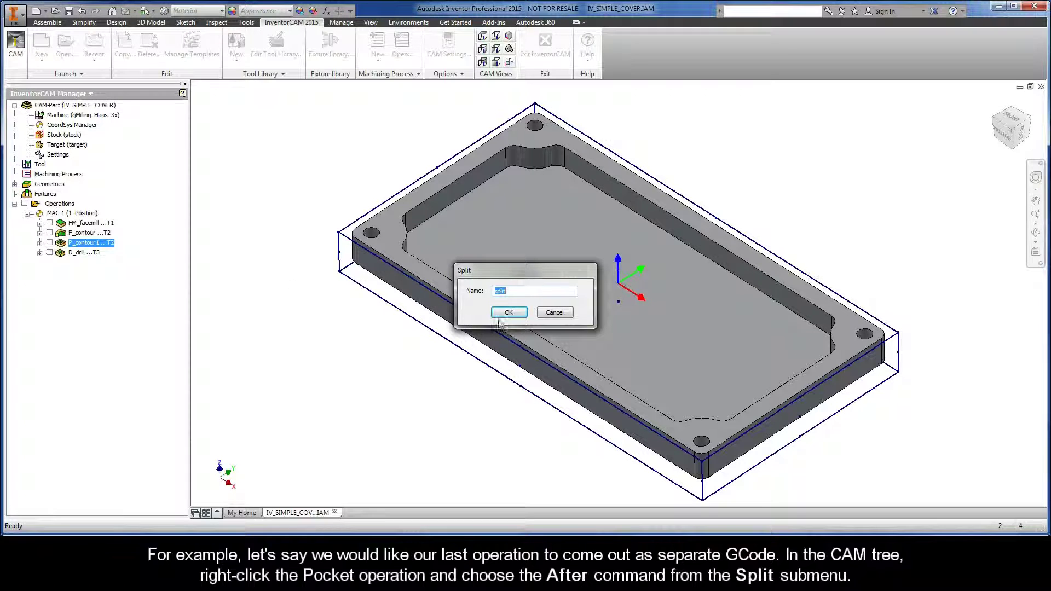
pyautogui.click(510, 316)
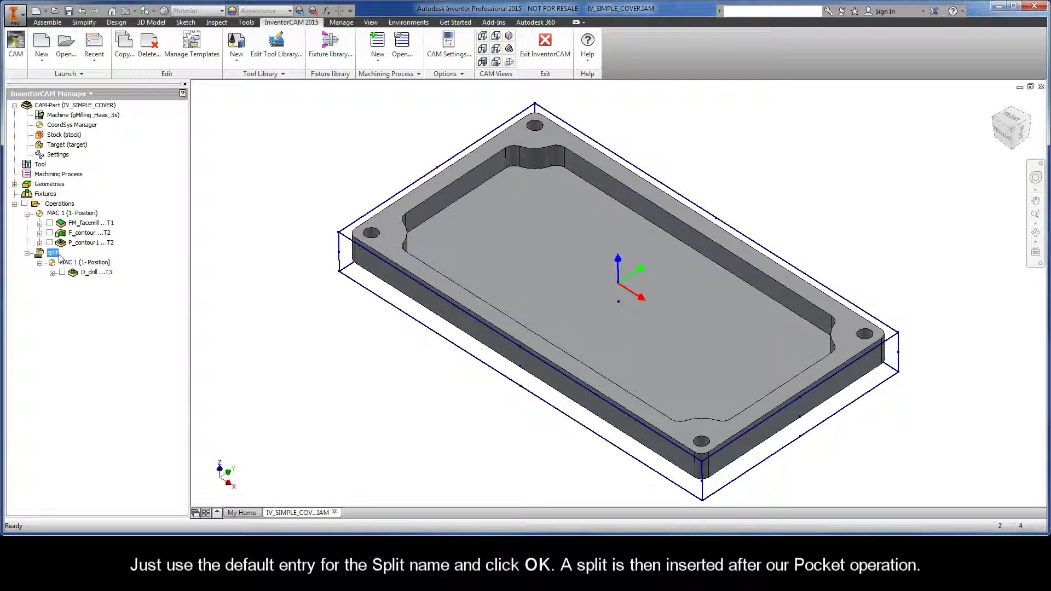
# Generate G-code for all operations, producing separate files at the split
pyautogui.rightClick(61, 204)
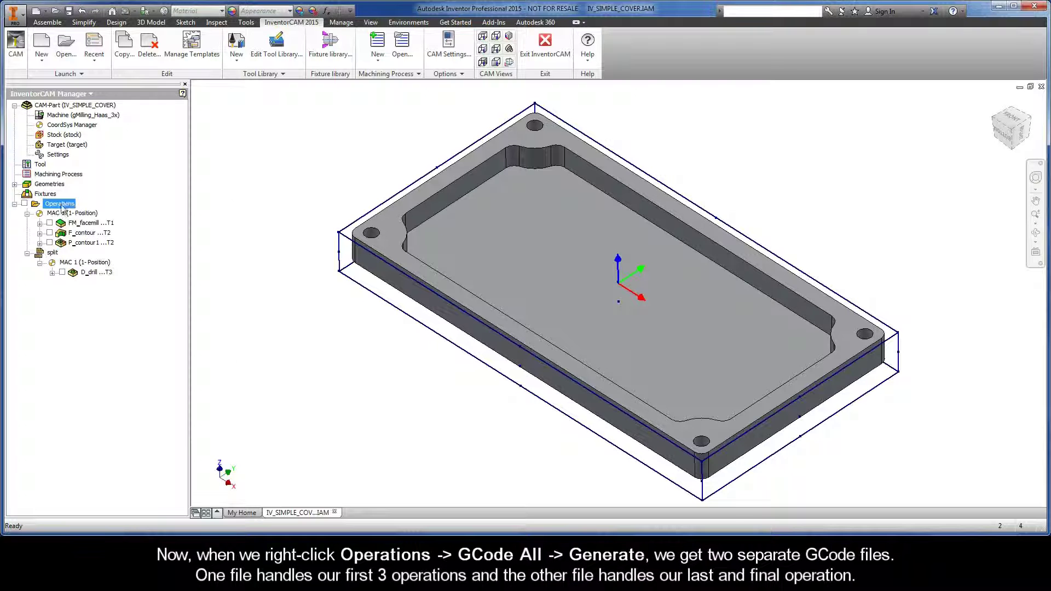
pyautogui.moveTo(92, 345)
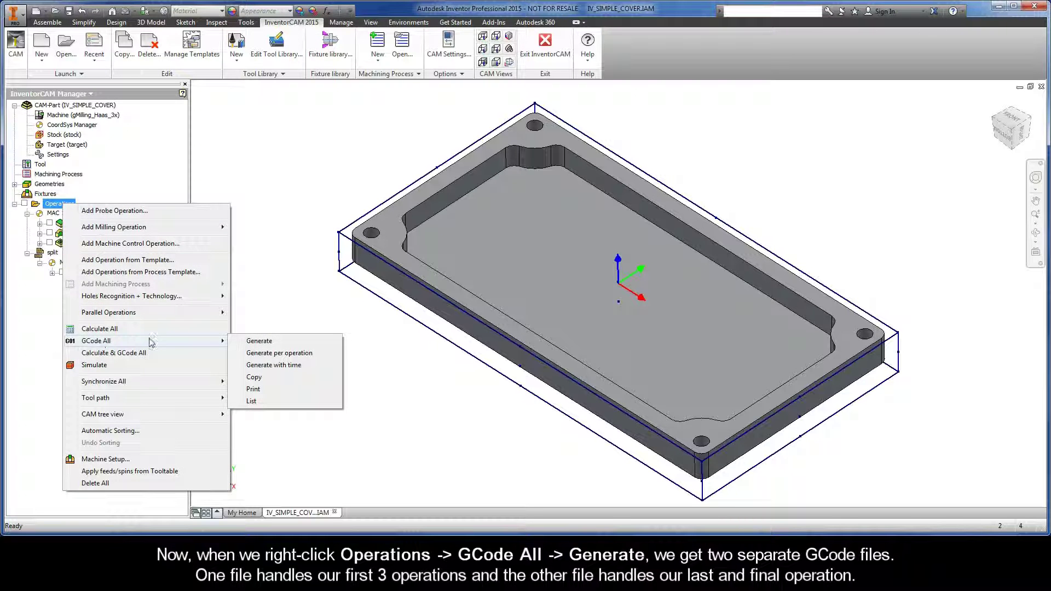
pyautogui.click(267, 341)
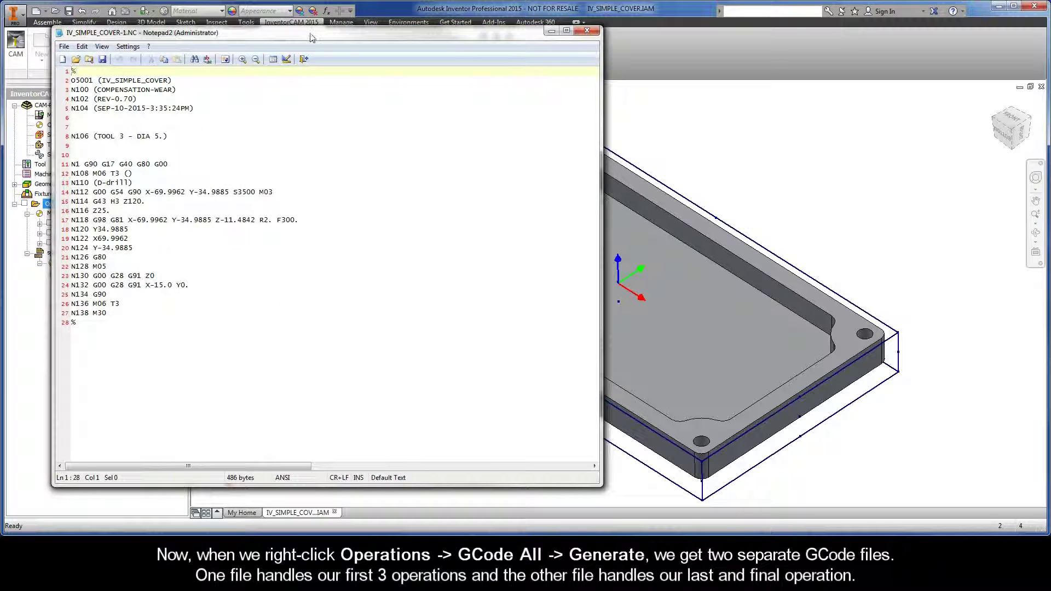
# Arrange the IV_SIMPLE_COVER.NC and drilling-only IV_SIMPLE_COVER-1.NC windows side by side for comparison
pyautogui.moveTo(312, 36); pyautogui.dragTo(364, 70)
pyautogui.click(335, 37)
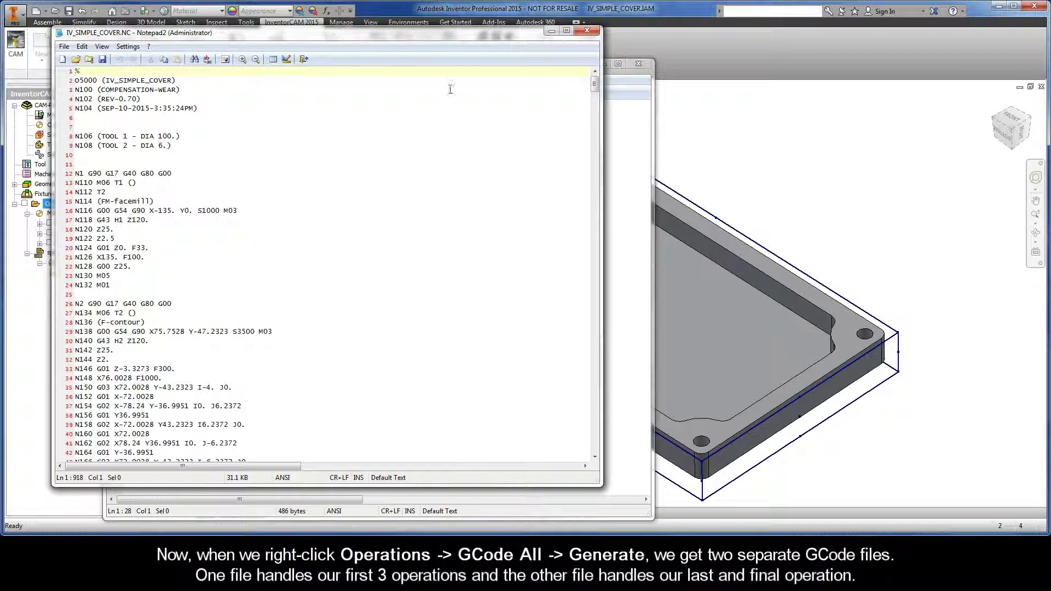
pyautogui.click(635, 99)
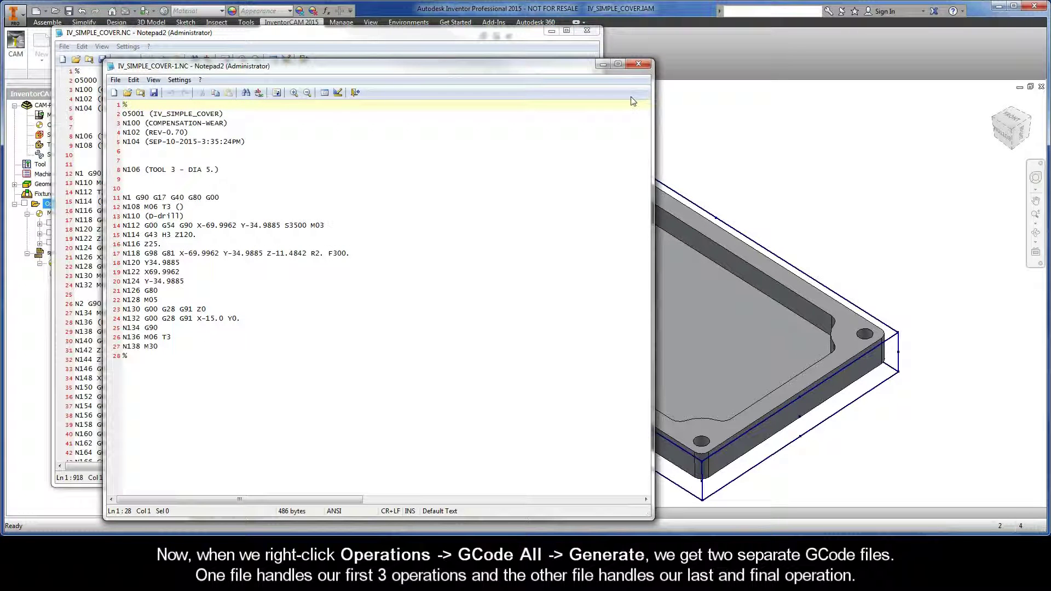